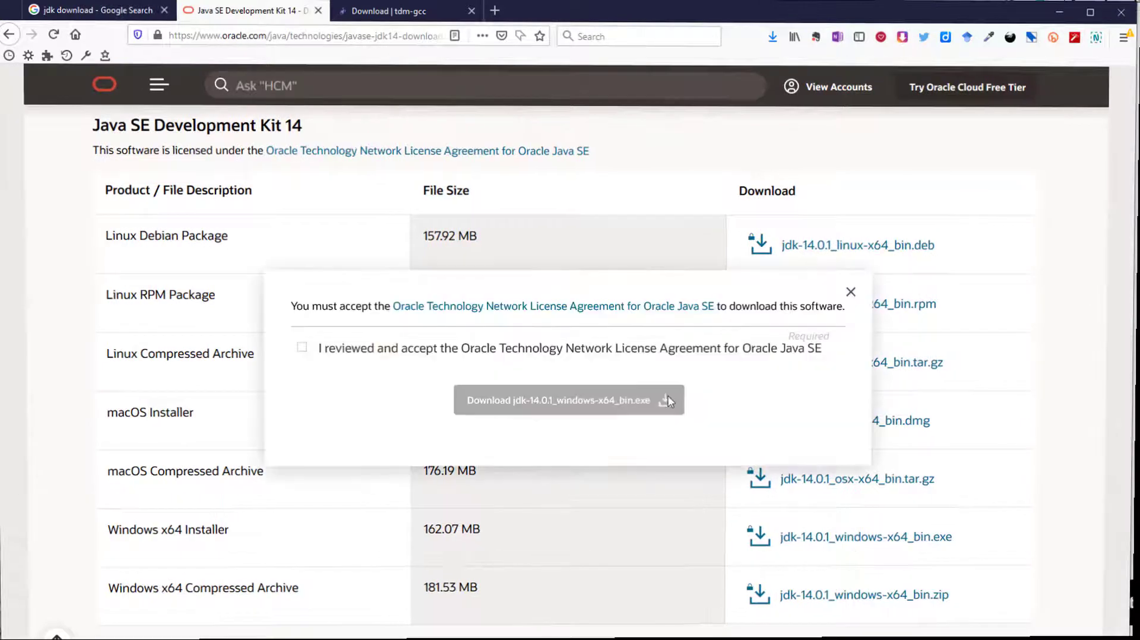
- Accept the Oracle license agreement, save jdk-14.0.1_windows-x64_bin.exe, and open the folder containing the downloaded file
click(308, 348)
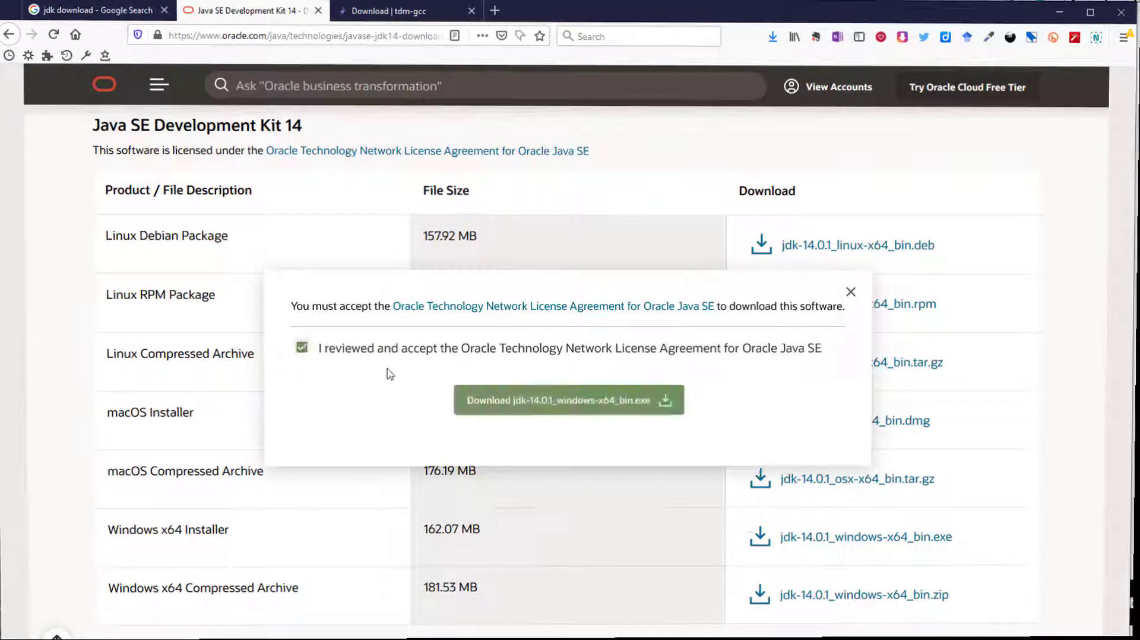
click(515, 407)
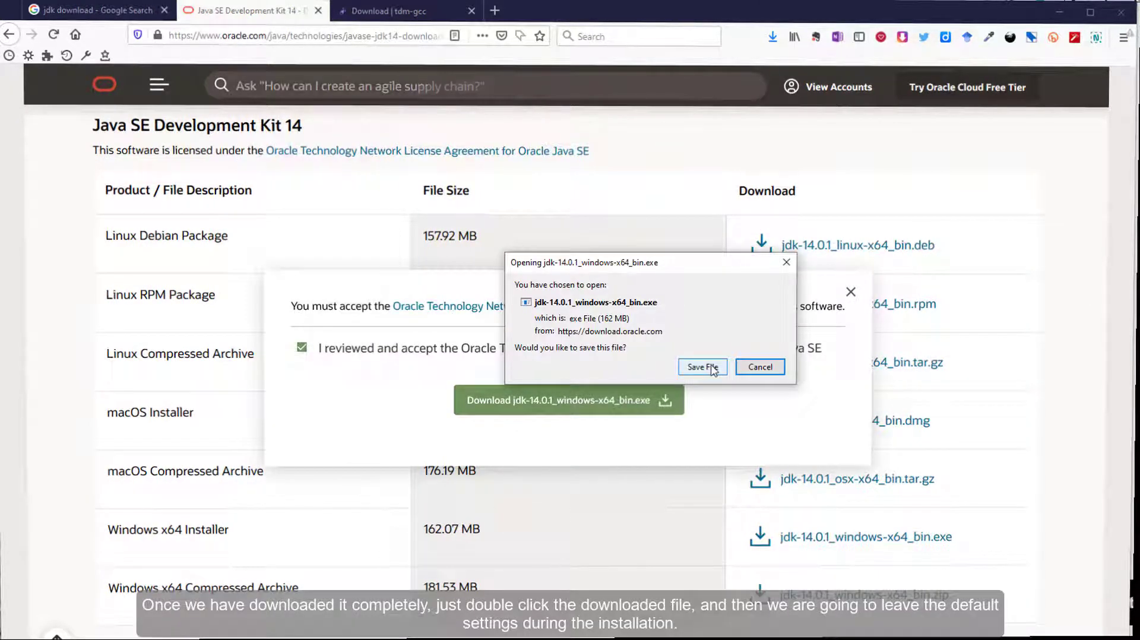
click(712, 368)
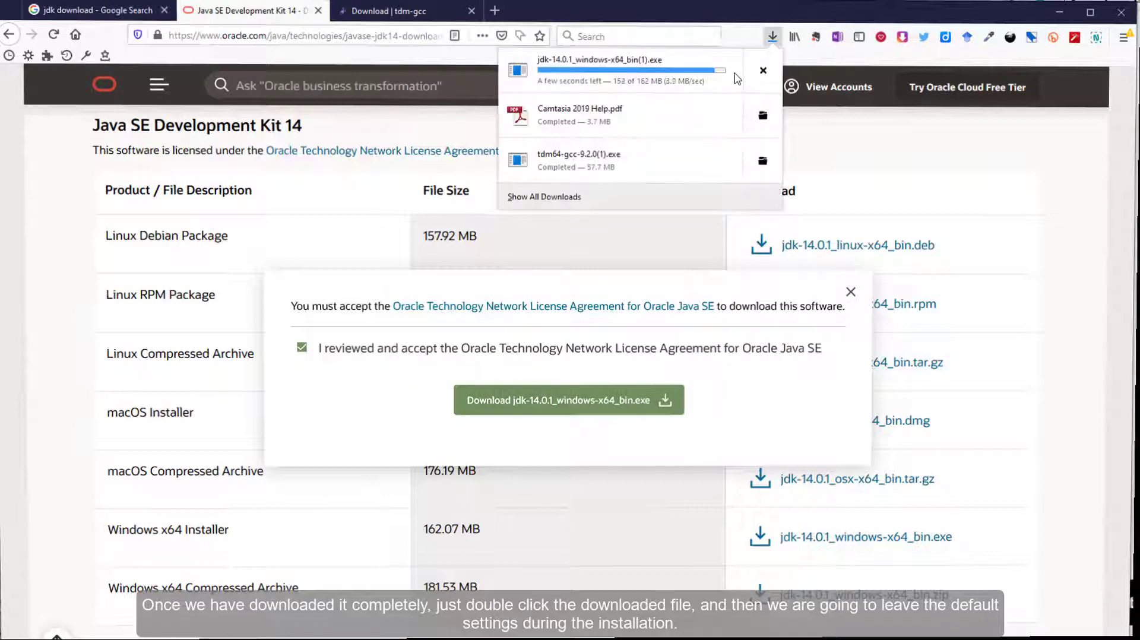
click(759, 73)
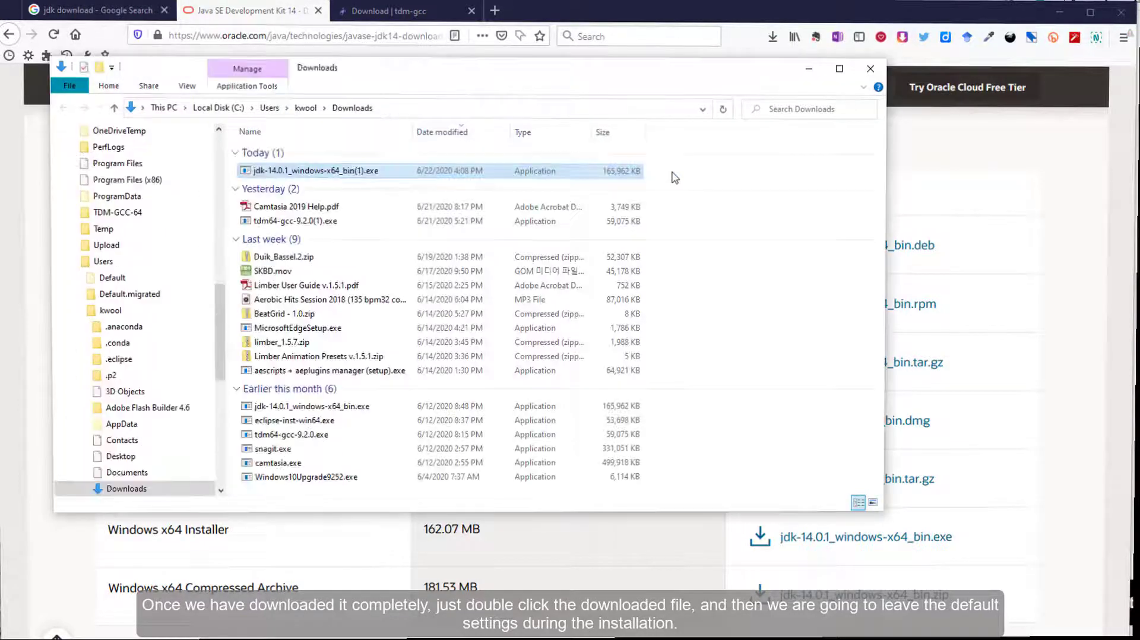
- Install Java SE Development Kit 14.0.1 from the downloaded installer with the default settings, then close the completed installer
double_click(360, 172)
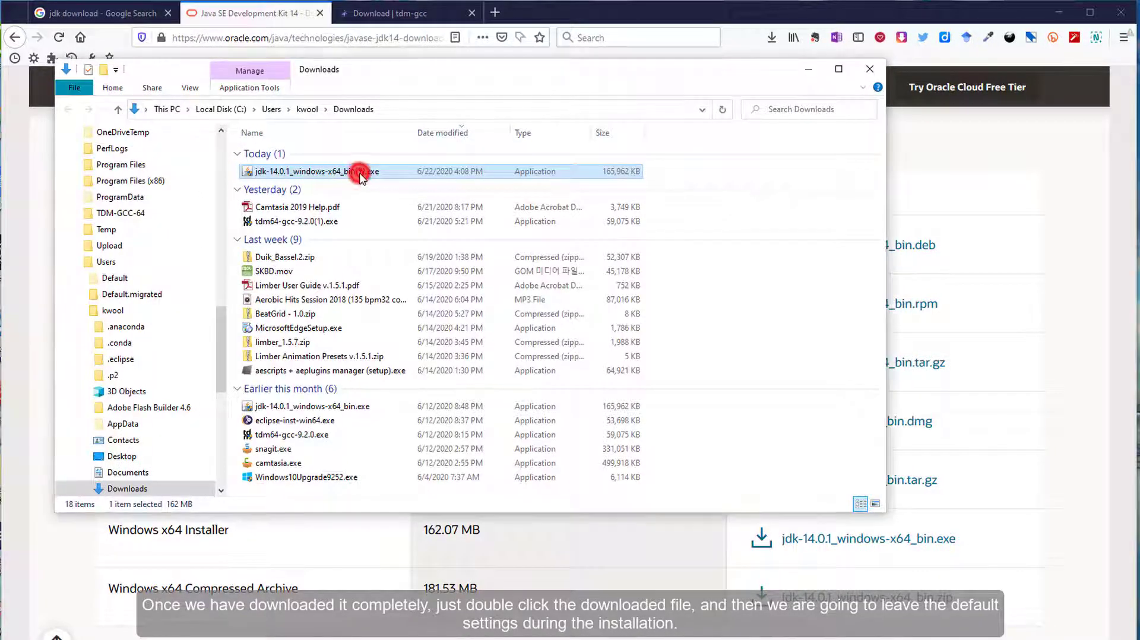
click(680, 424)
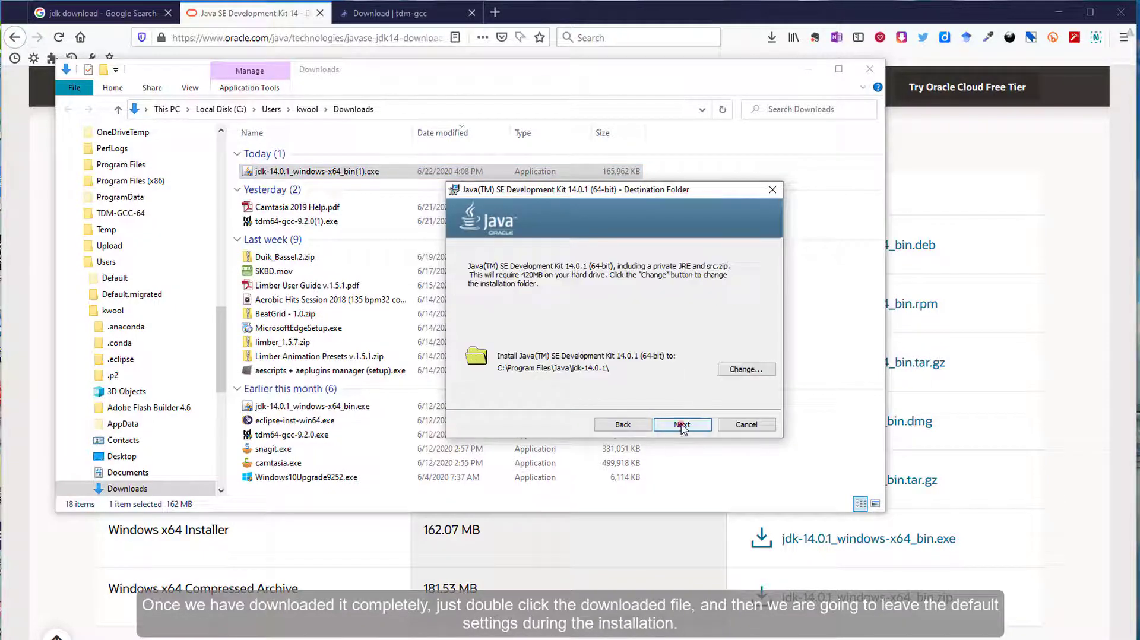
click(681, 425)
click(813, 69)
click(1057, 12)
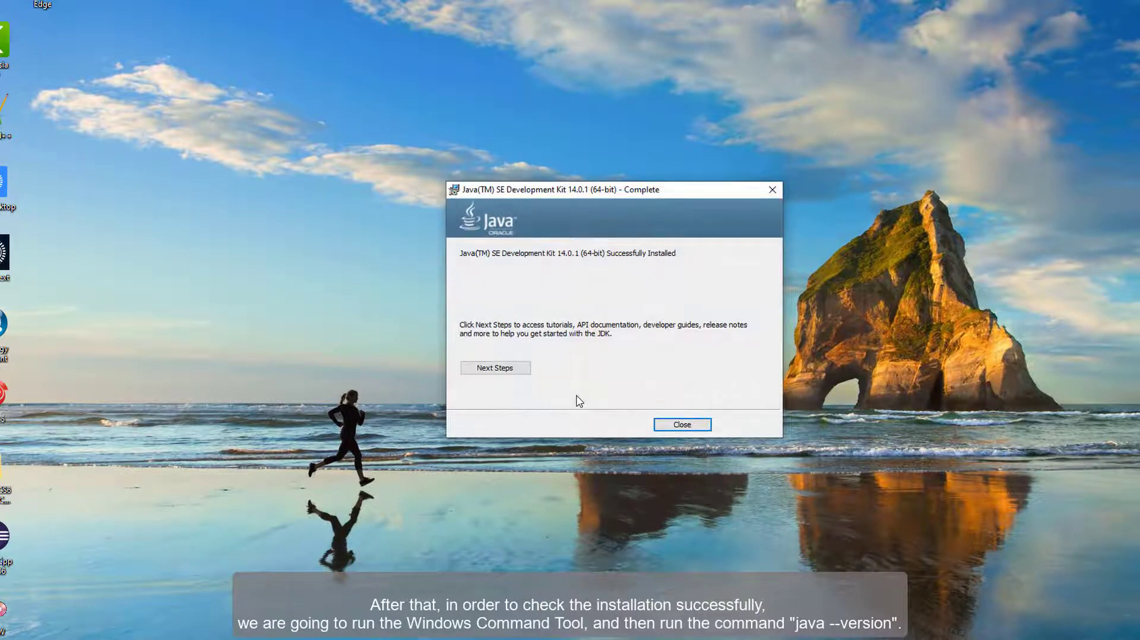
click(688, 427)
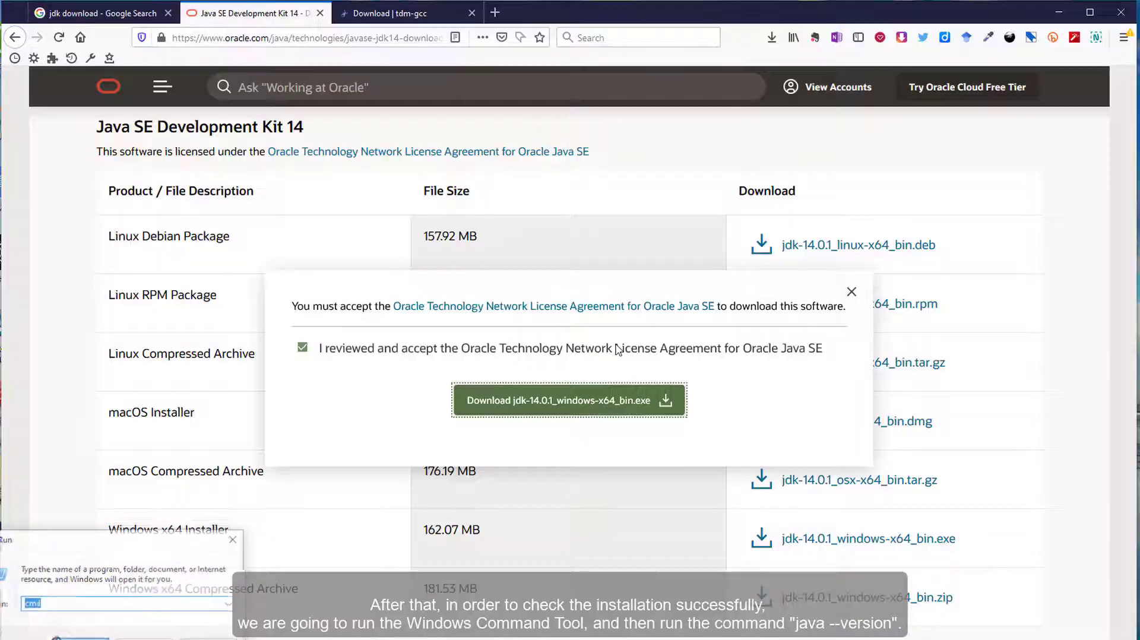
- Open a Windows command prompt and check the active Java version with java --version and the search path with path
text(cmd)
key(Return)
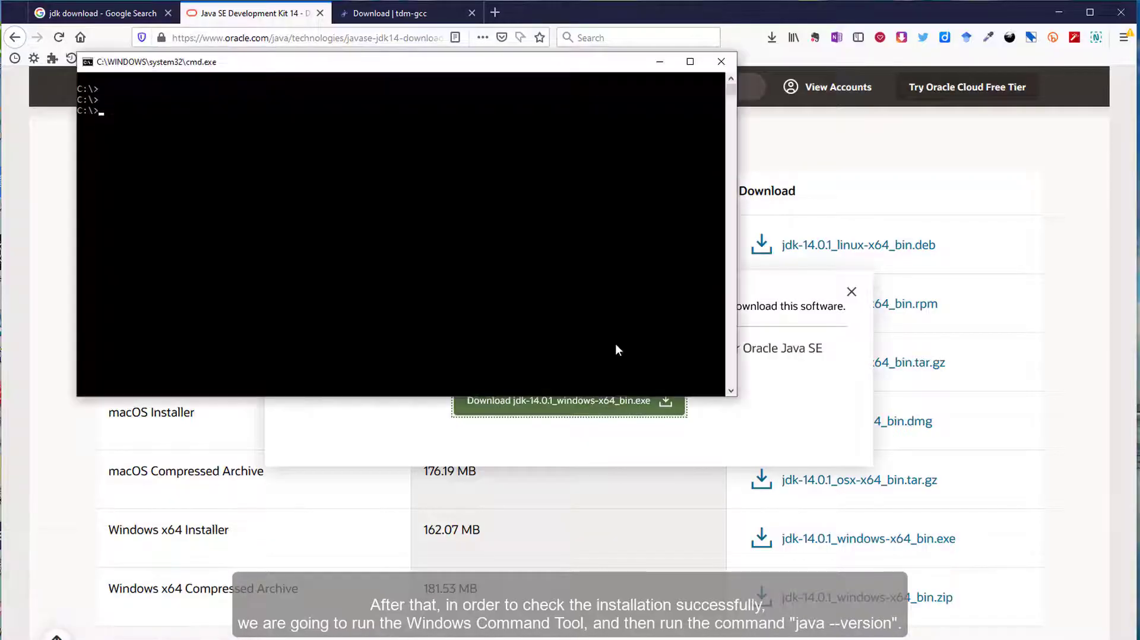
key(Return)
key(Return)
text(java --version)
key(Return)
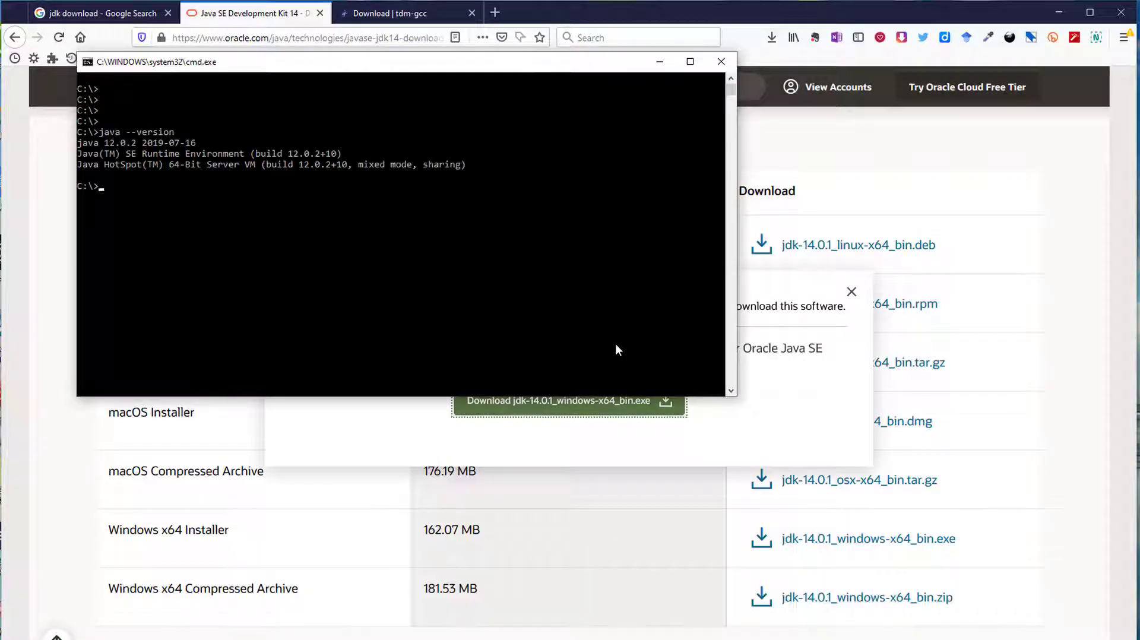
text(path)
key(Return)
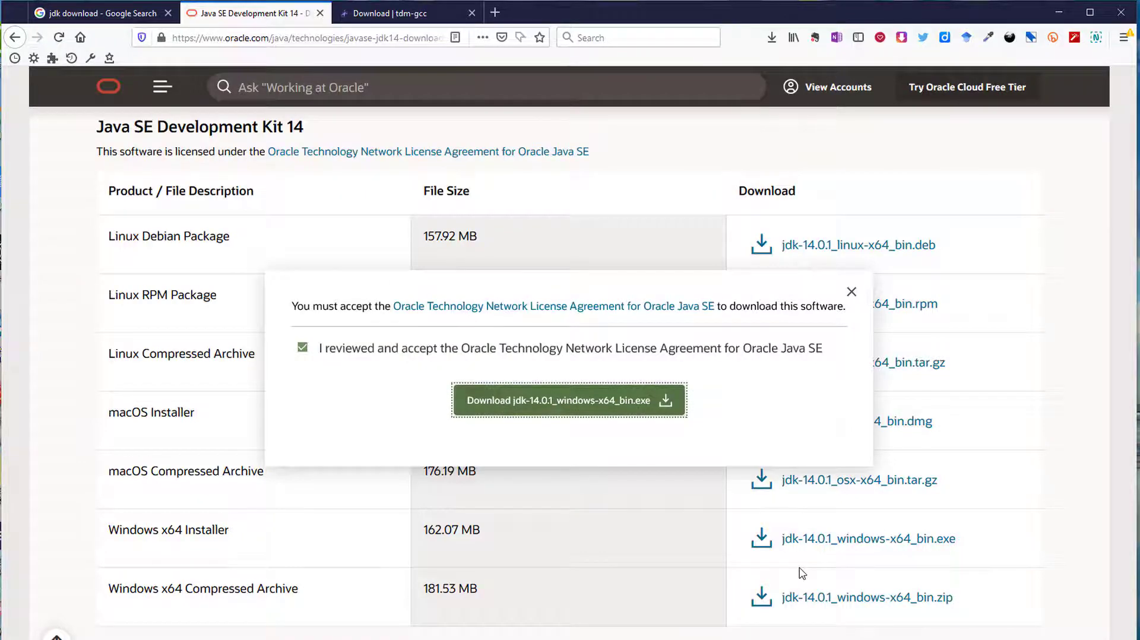
- Search Windows for "path" and open the Environment Variables dialog from the system environment variables settings
key(super)
text(path)
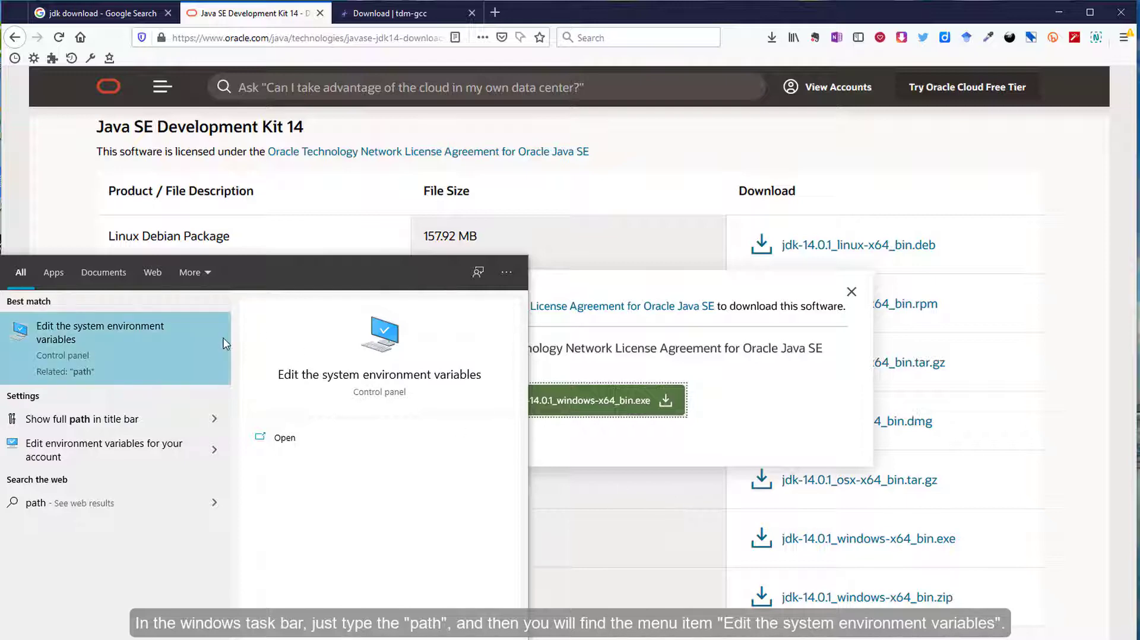
key(Return)
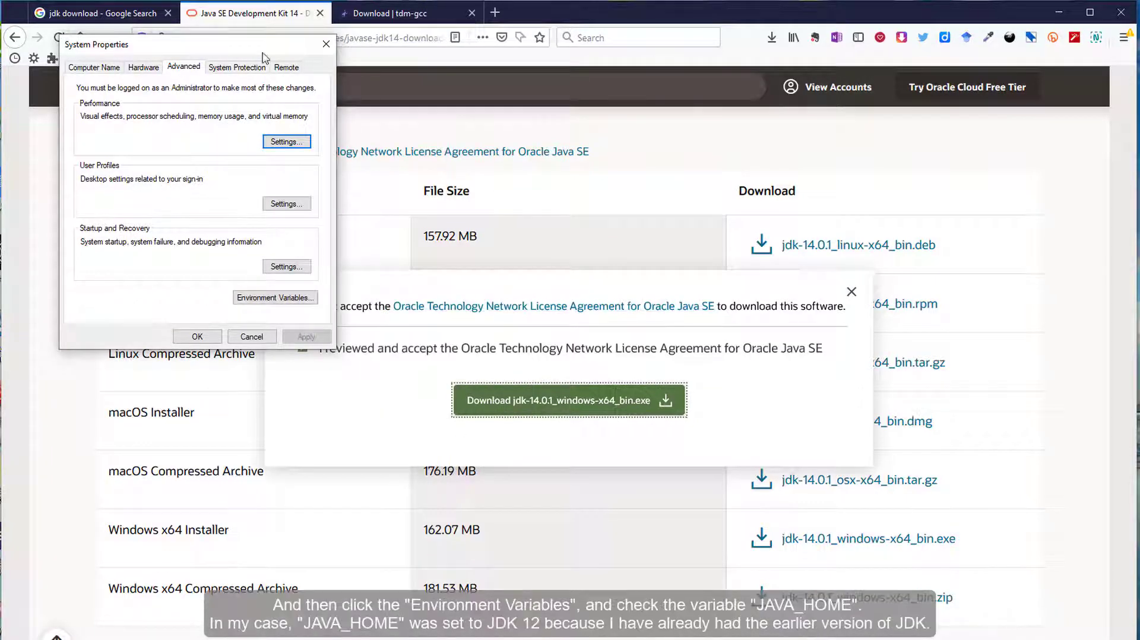
drag(266, 57, 511, 153)
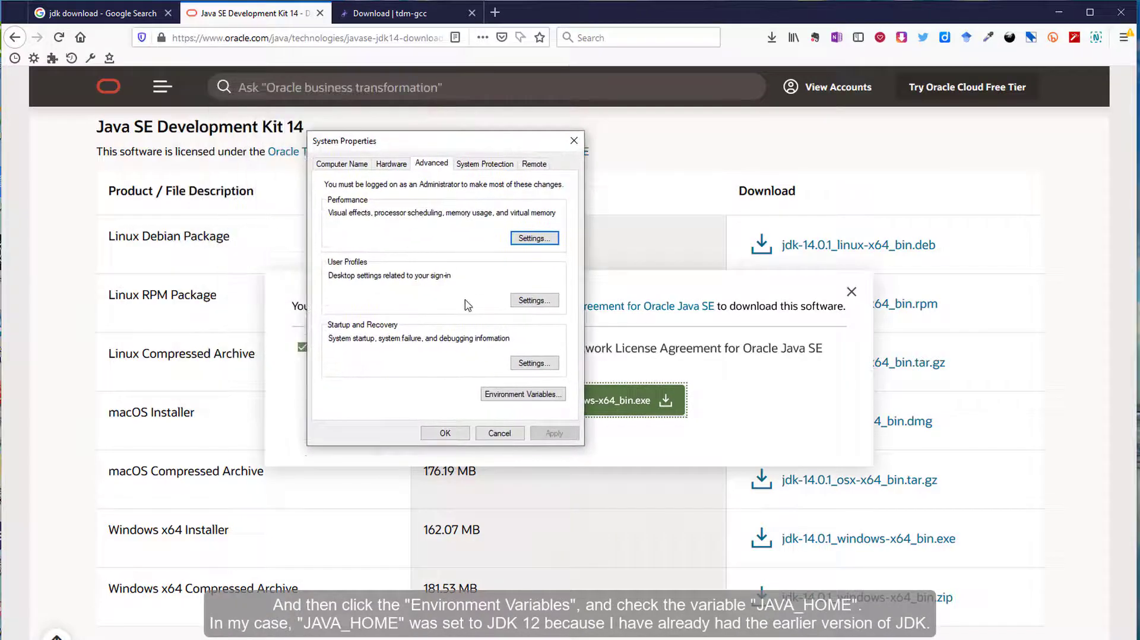
click(492, 394)
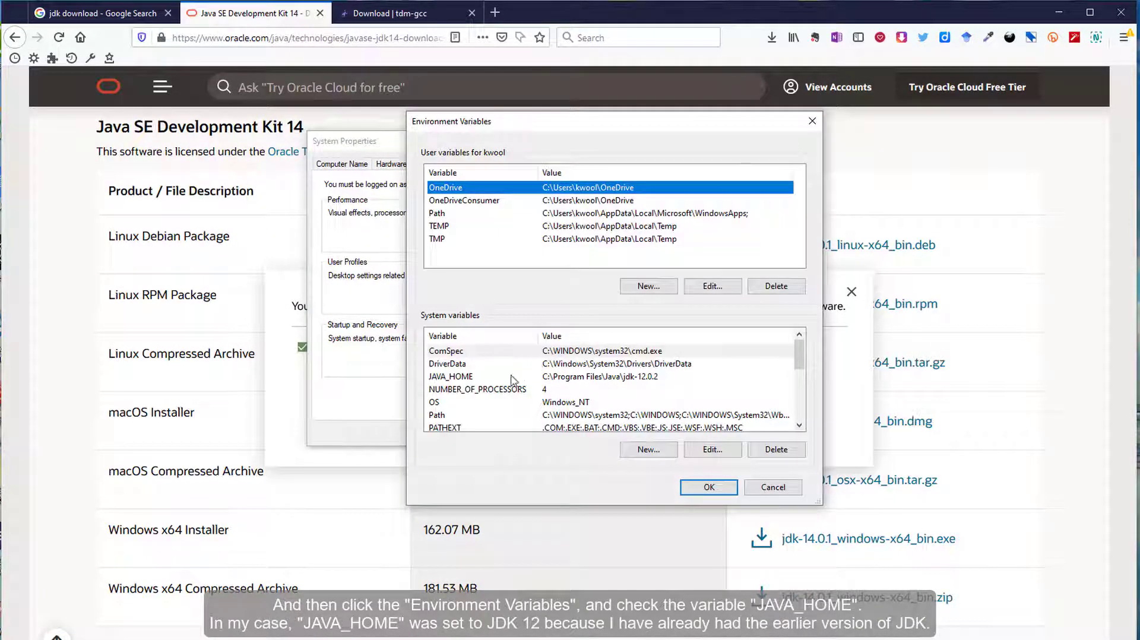
- Examine the JAVA_HOME system variable and the %JAVA_HOME%\bin entry in the system Path variable
click(491, 379)
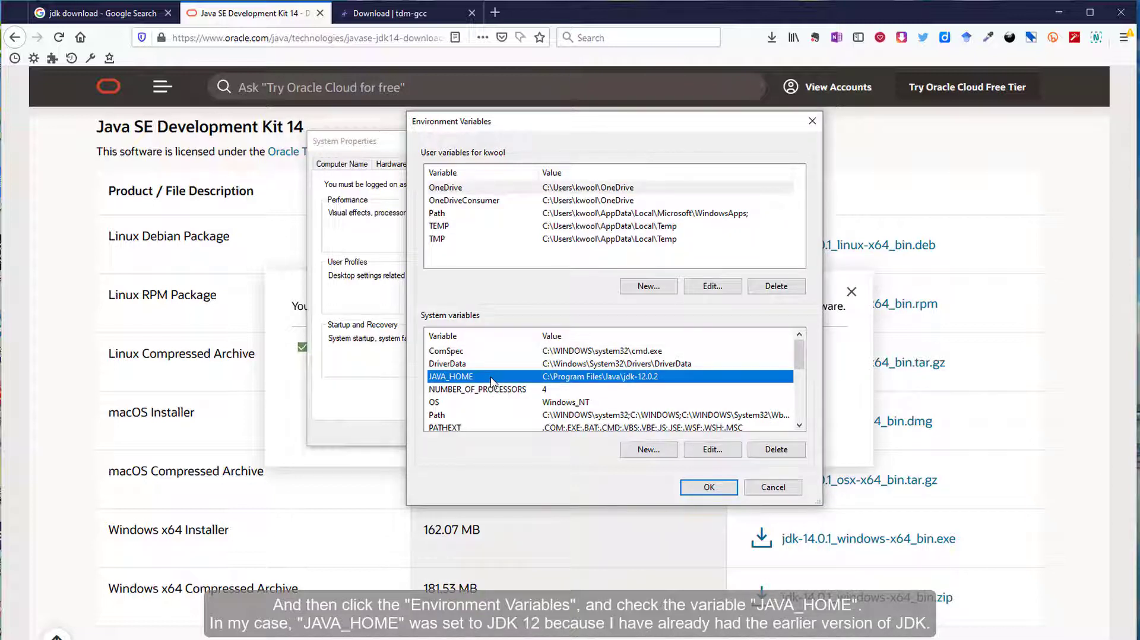
double_click(573, 415)
click(573, 258)
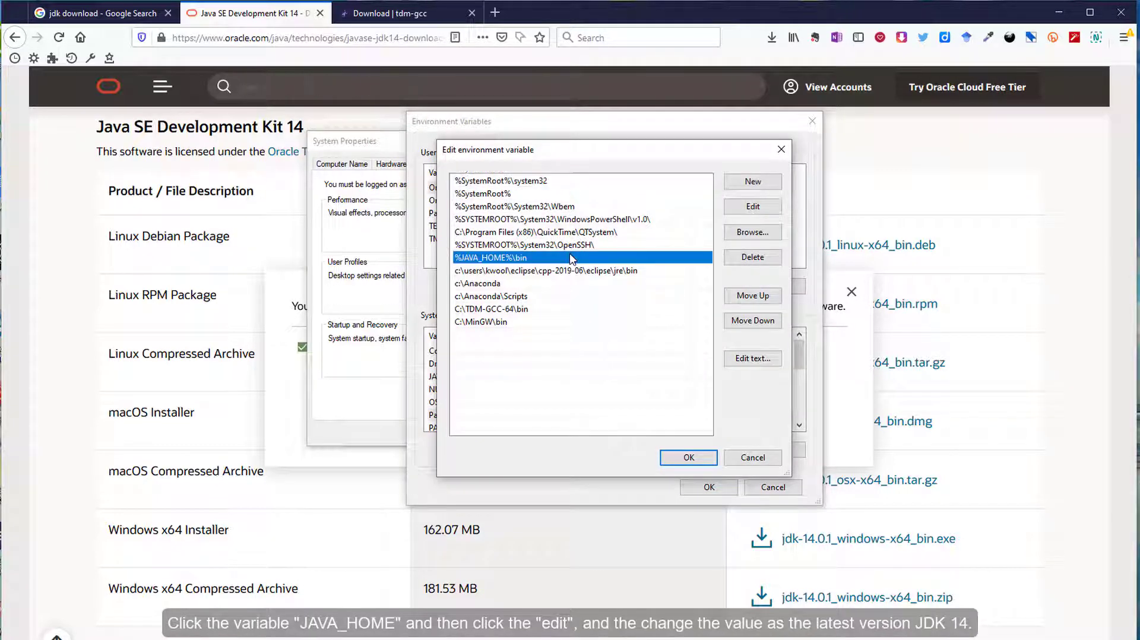
click(727, 456)
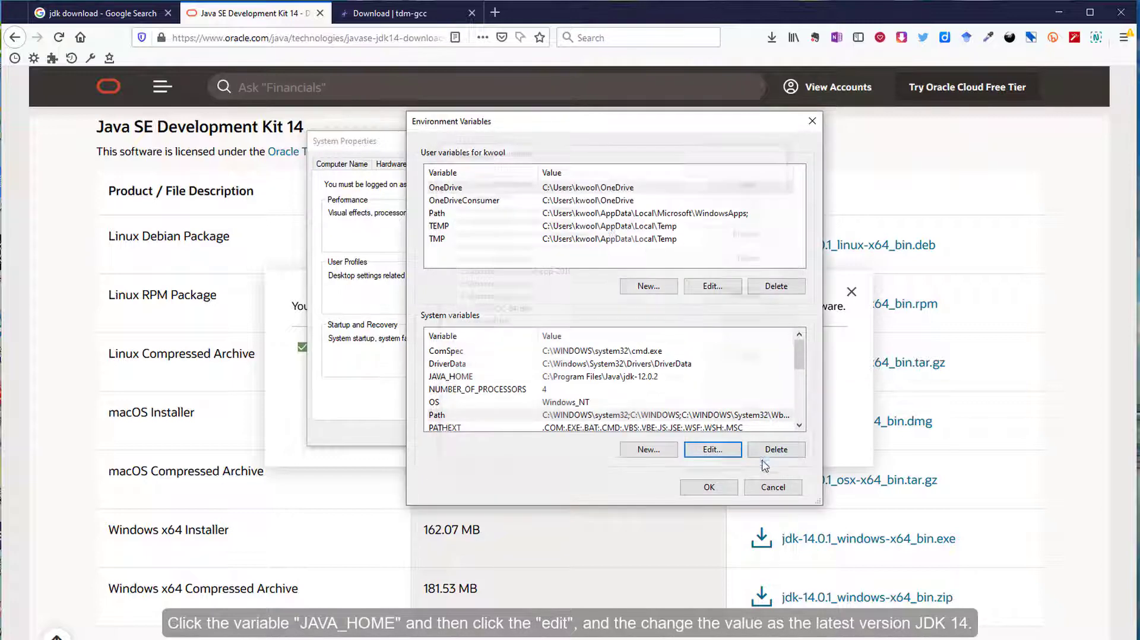
- Open the JAVA_HOME system variable for editing and look up the jdk-14.0.1 folder's path under C:\Program Files\Java
click(588, 376)
click(710, 449)
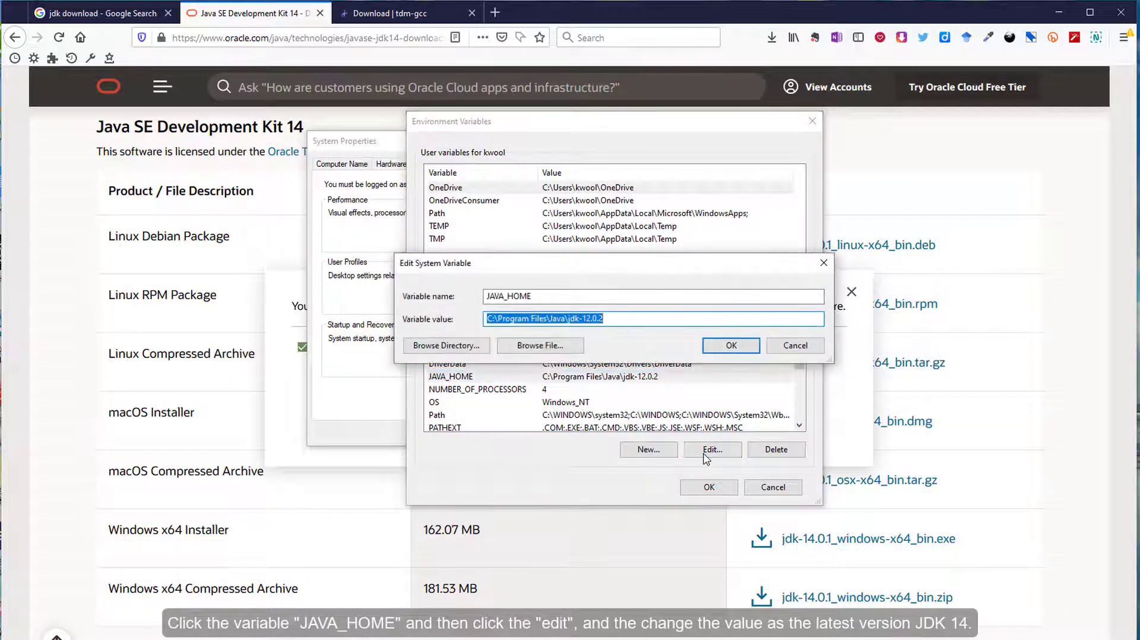
click(533, 414)
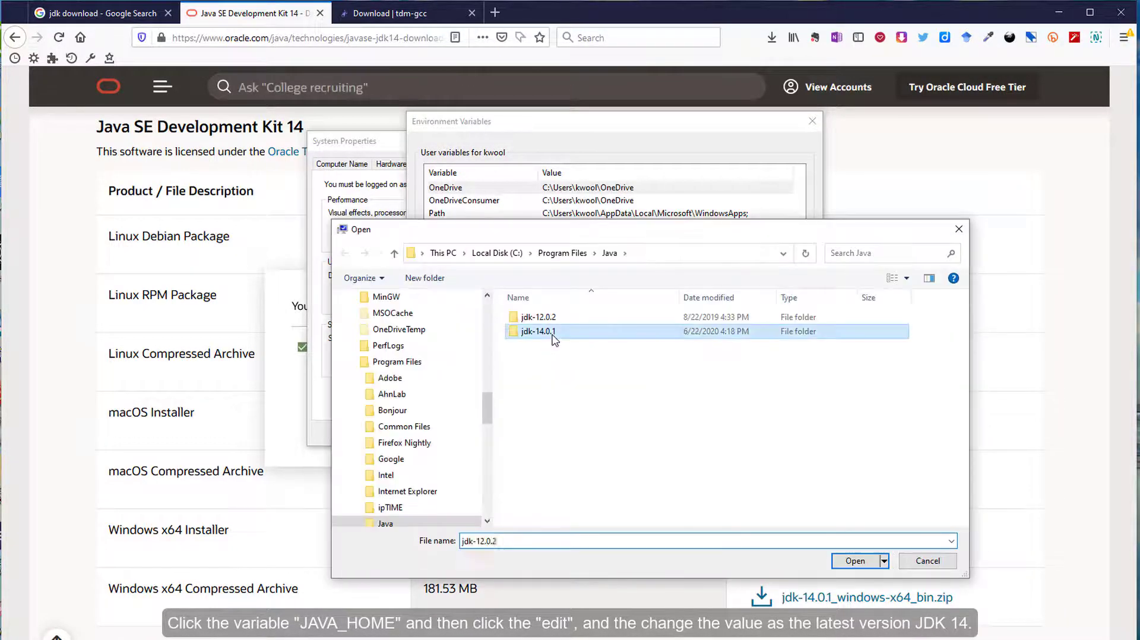
double_click(538, 331)
click(691, 253)
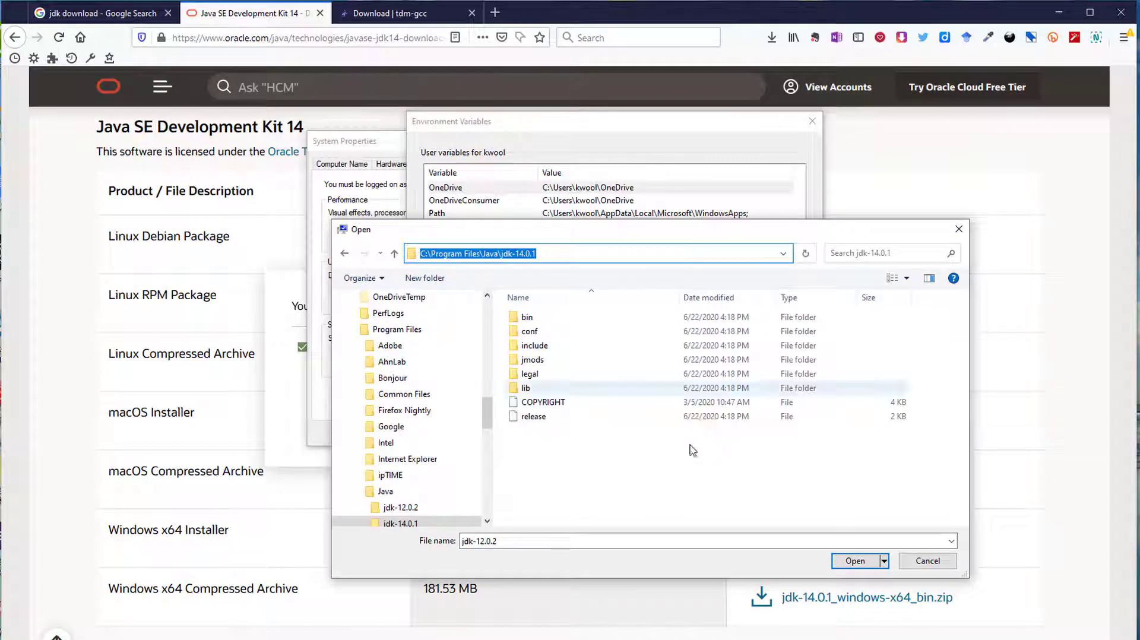
click(923, 564)
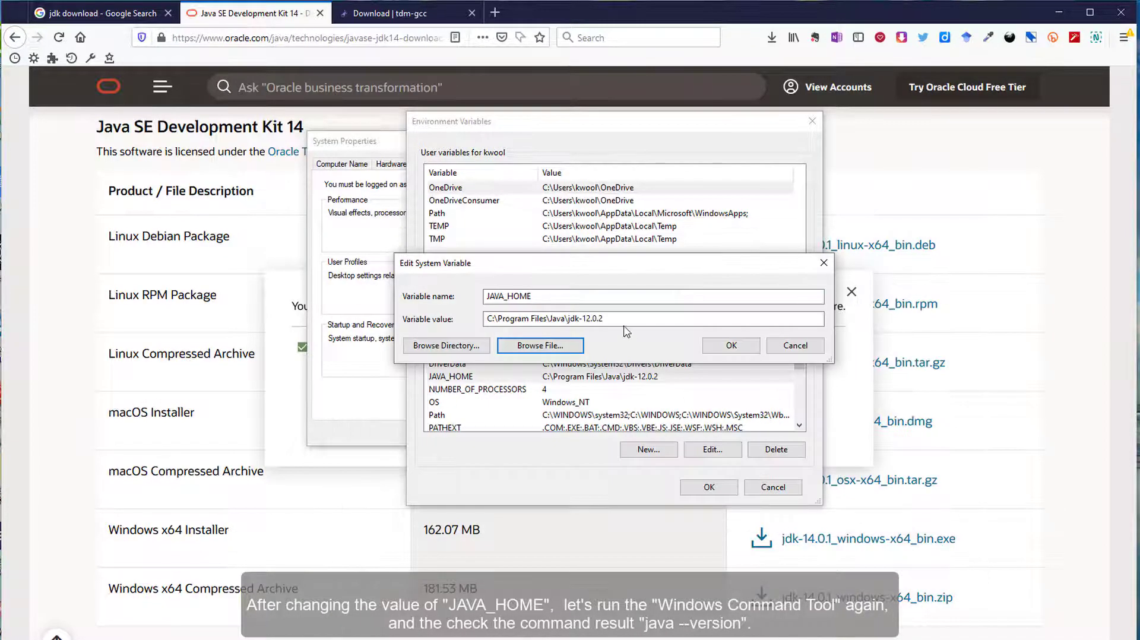
- Set the JAVA_HOME value to C:\Program Files\Java\jdk-14.0.1, save the environment variables, and close System Properties
click(585, 319)
text(4)
key(Right)
key(Right)
key(Right)
key(Right)
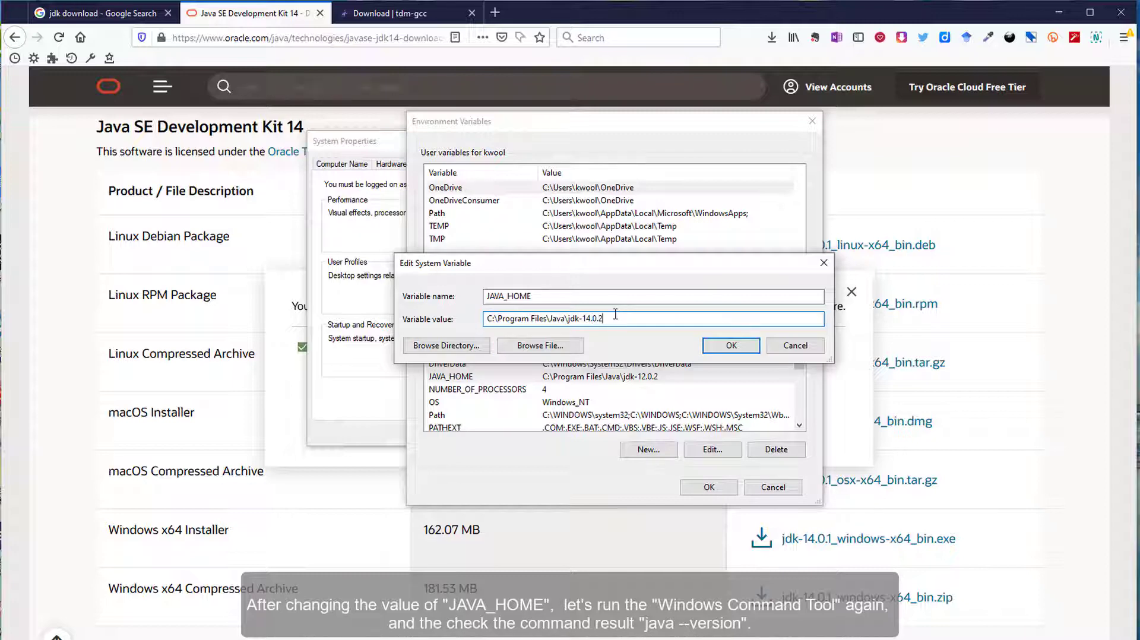
key(BackSpace)
text(1)
click(747, 347)
click(720, 488)
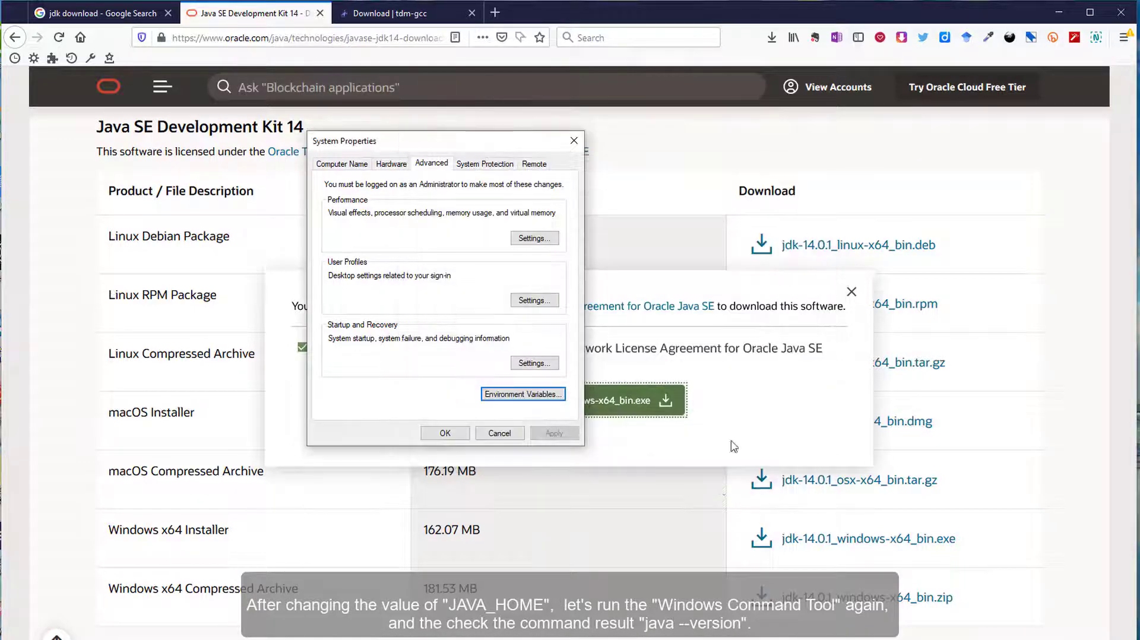
click(504, 432)
- Open a new Windows command prompt and check the Java setup with java --version and echo %JAVA_HOME%
key(super+r)
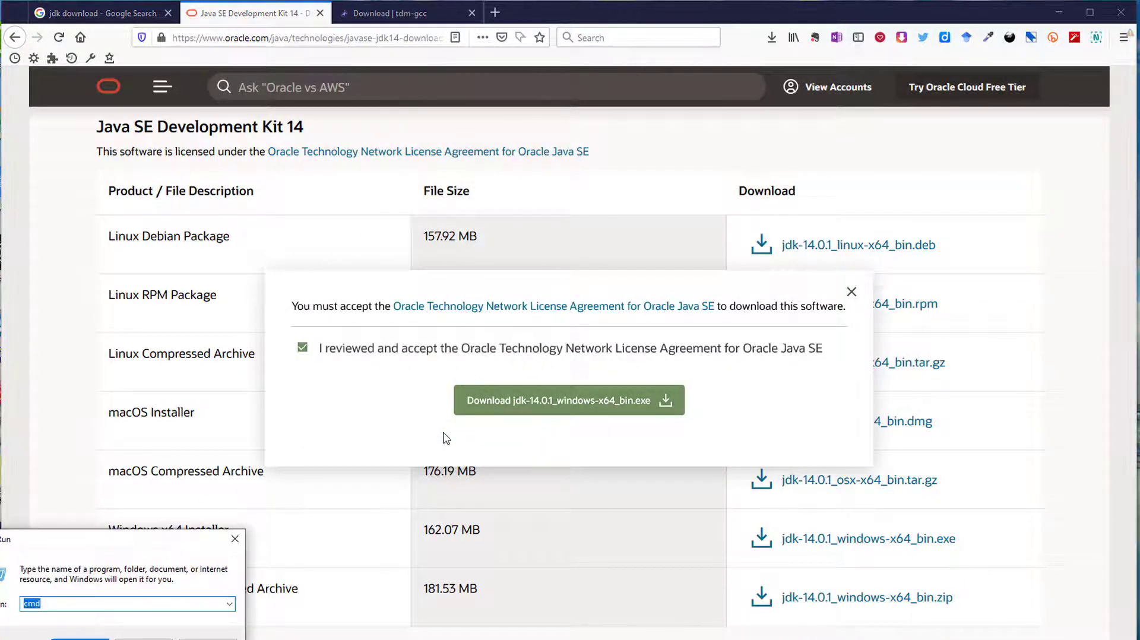
key(Return)
text(java --version)
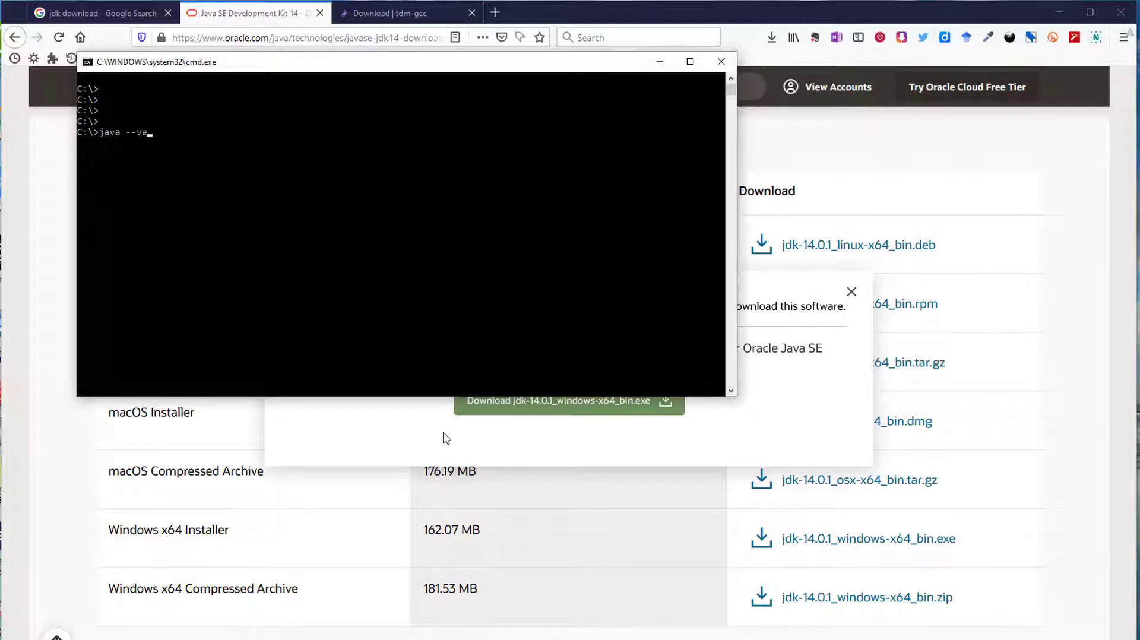
key(Return)
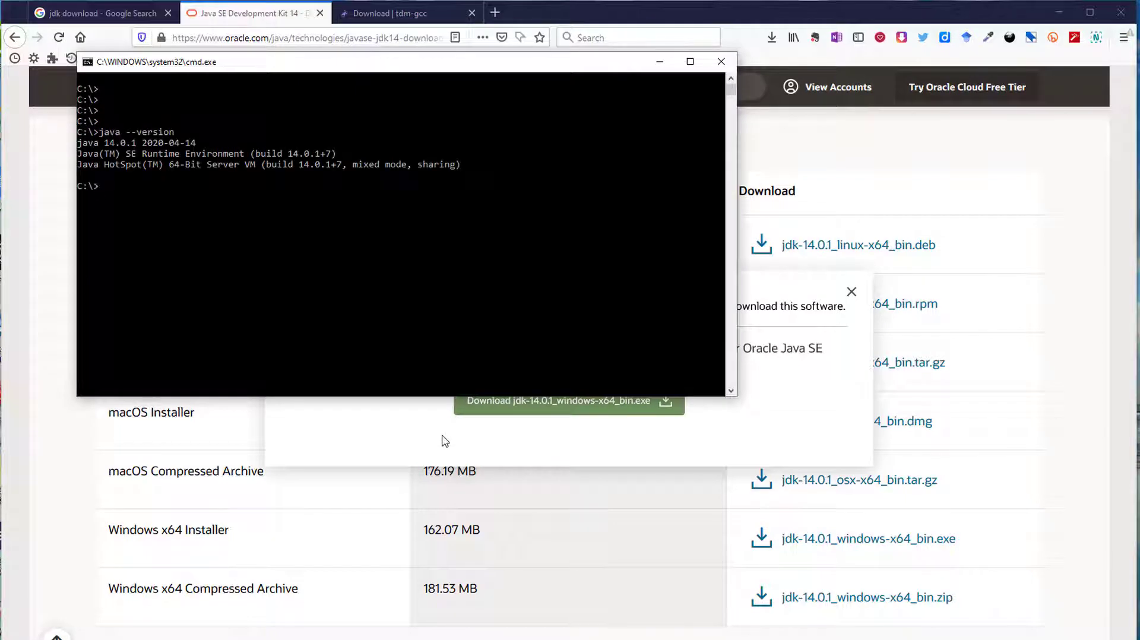
key(Return)
key(Return)
text(echo %JAVA_HOME%)
key(Return)
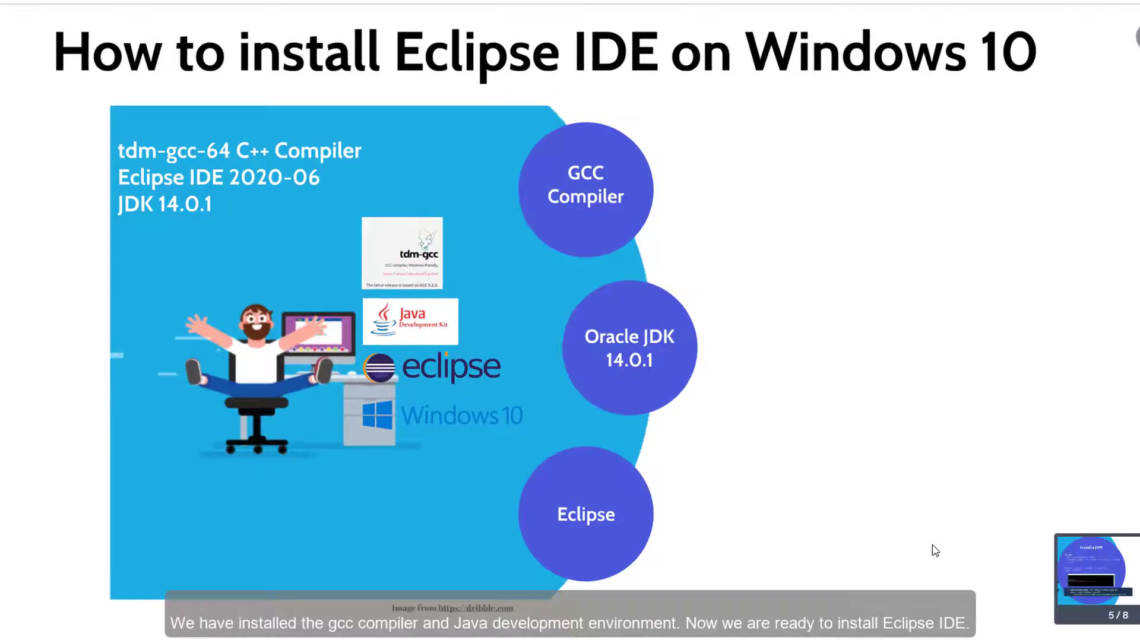
click(609, 535)
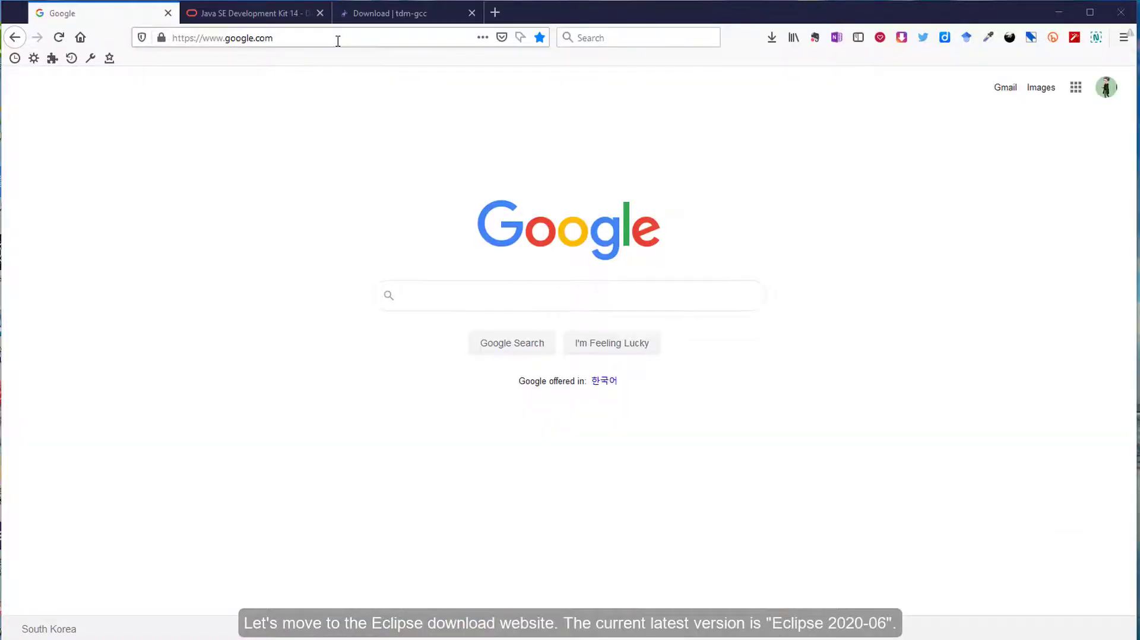
click(336, 41)
text(www.eclips)
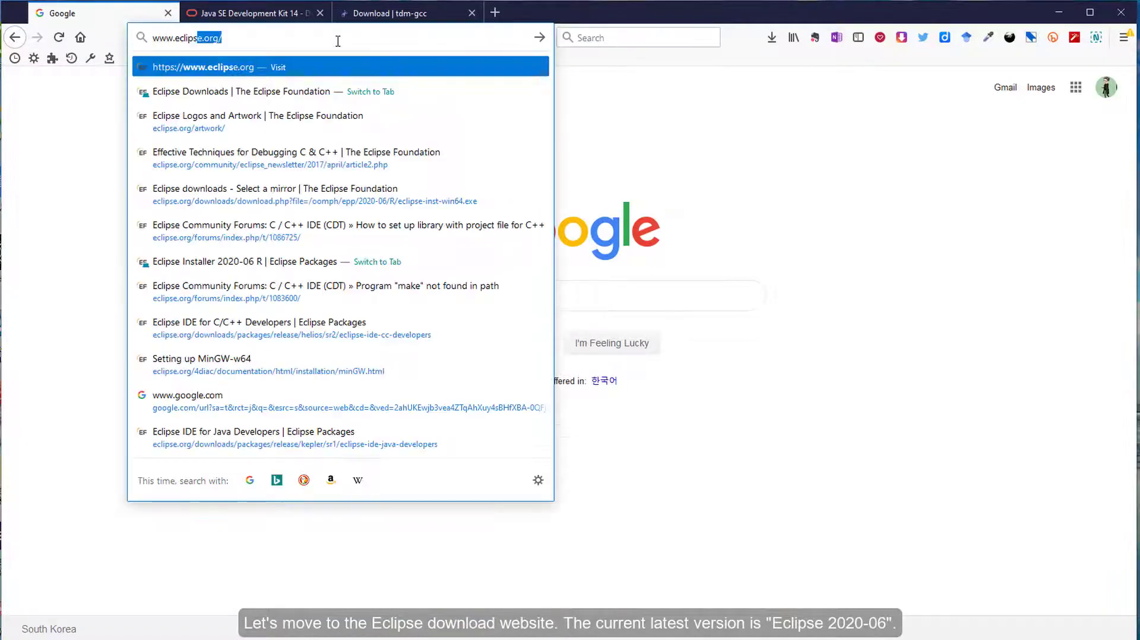
text(e.org/downloads)
key(Return)
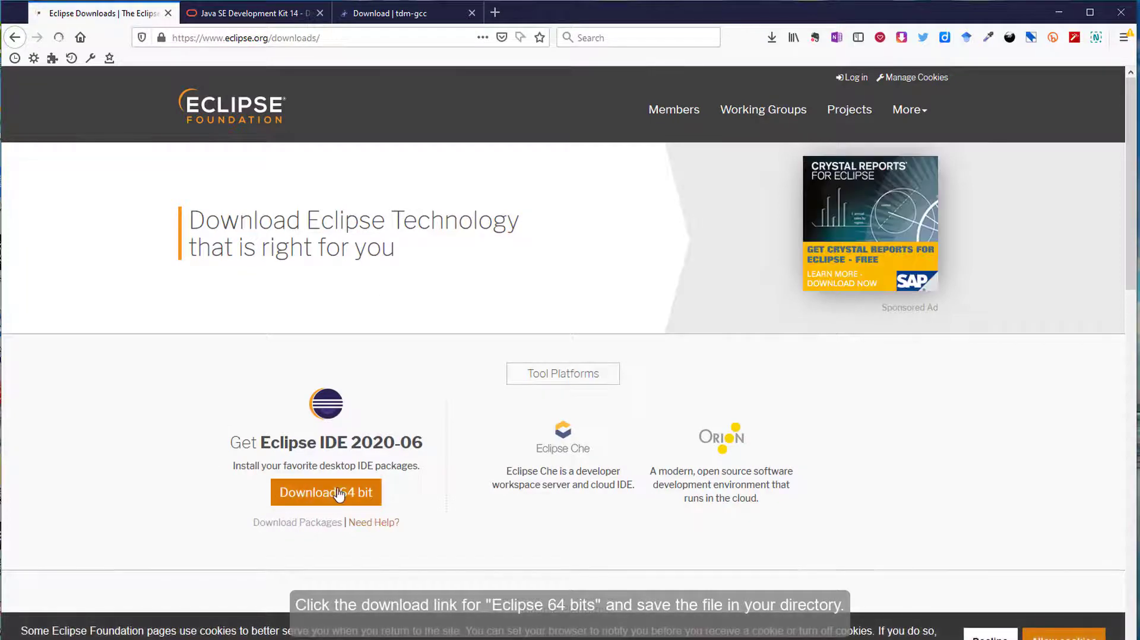
- Download the 64-bit Eclipse IDE 2020-06 installer, save eclipse-inst-win64.exe, and open the folder containing it
click(338, 494)
click(389, 242)
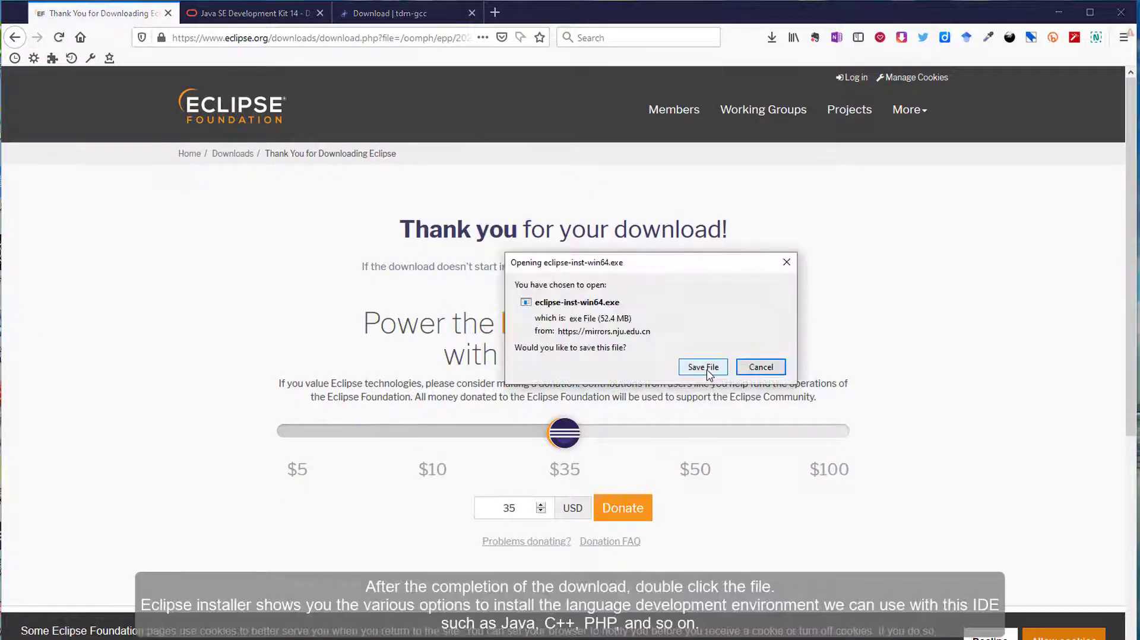
click(703, 367)
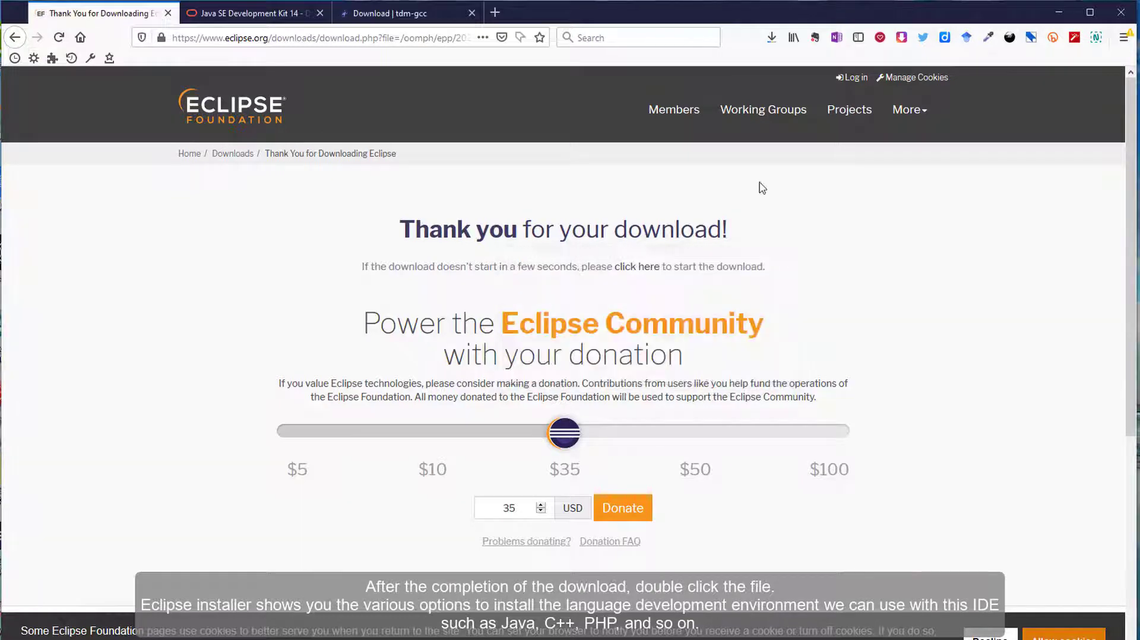
click(771, 37)
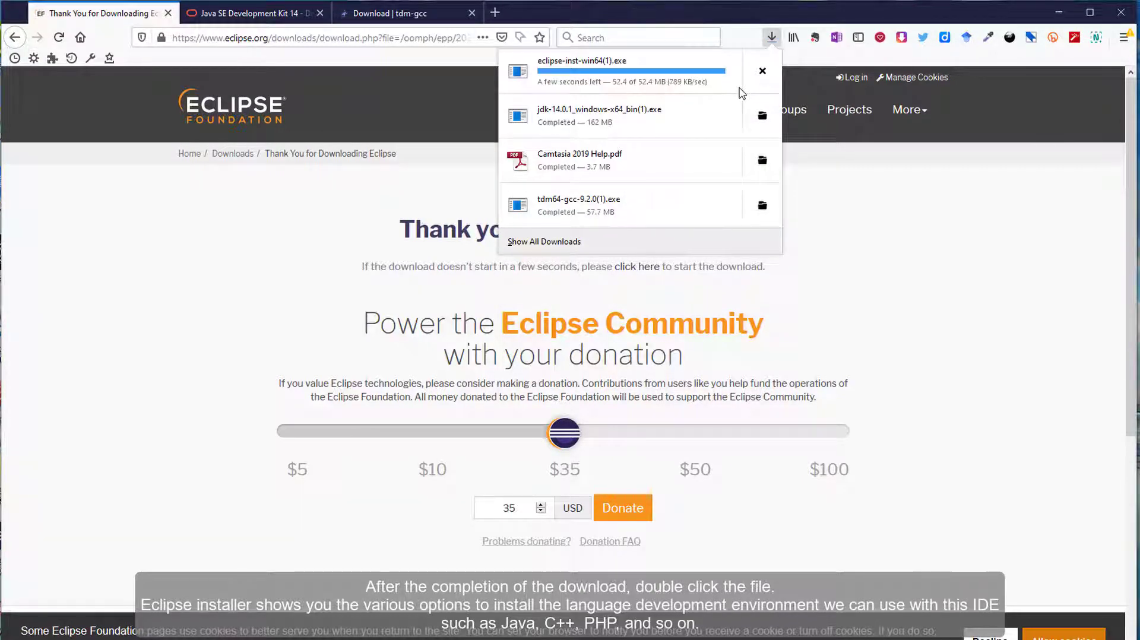
click(762, 71)
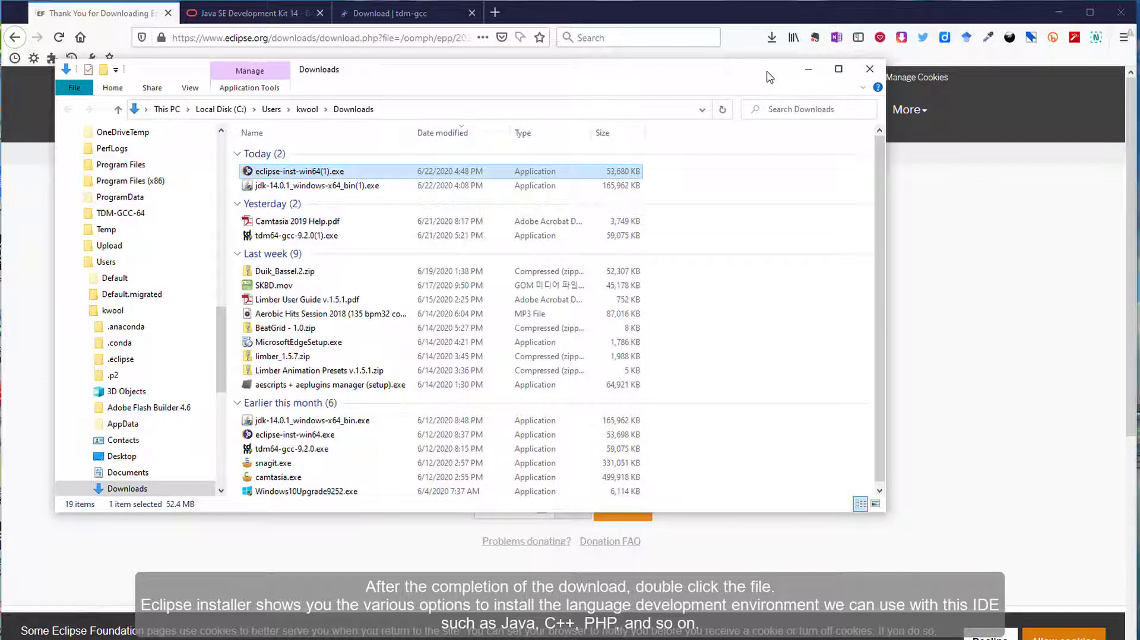
- Run the downloaded eclipse-inst-win64(1).exe installer and choose the Eclipse IDE for C/C++ Developers package
double_click(303, 172)
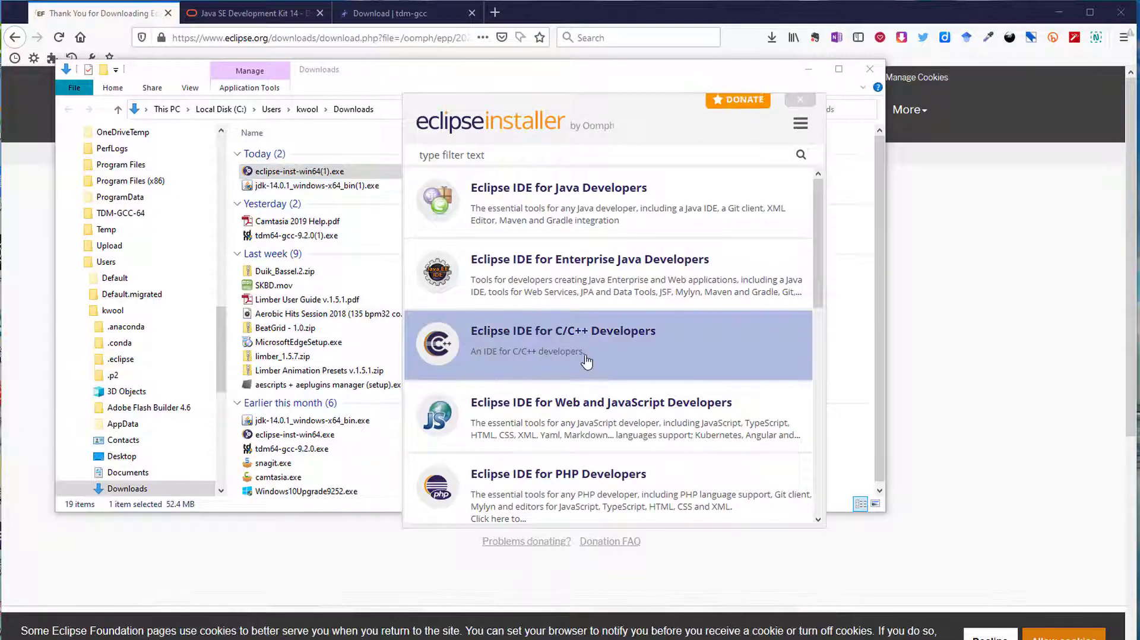
scroll(587, 360, down, 1)
scroll(587, 361, down, 7)
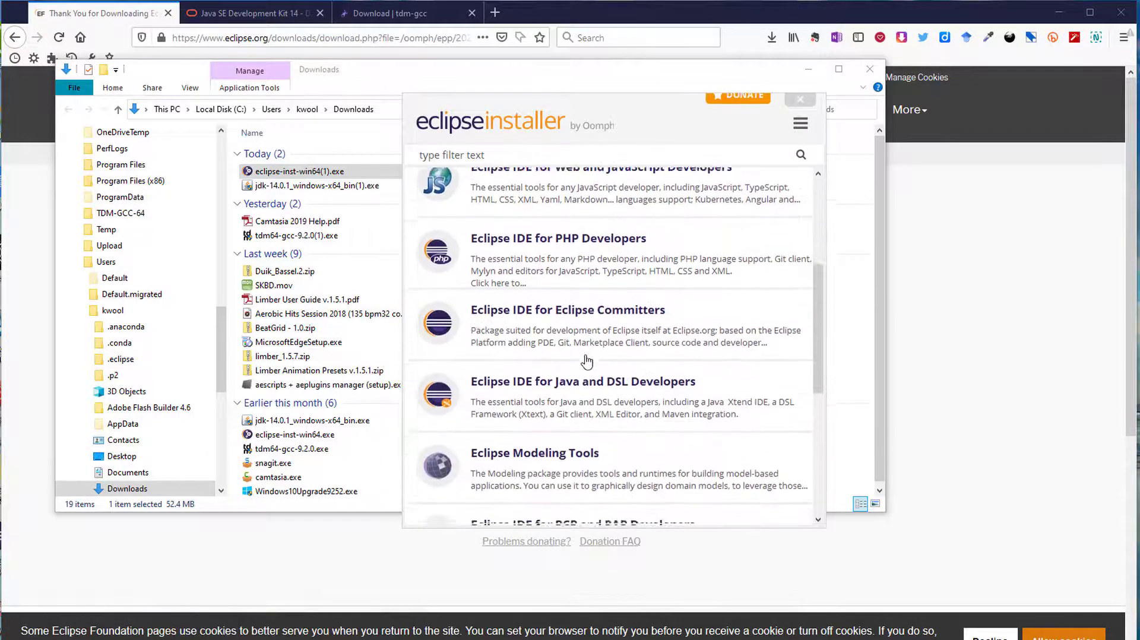
scroll(586, 360, up, 8)
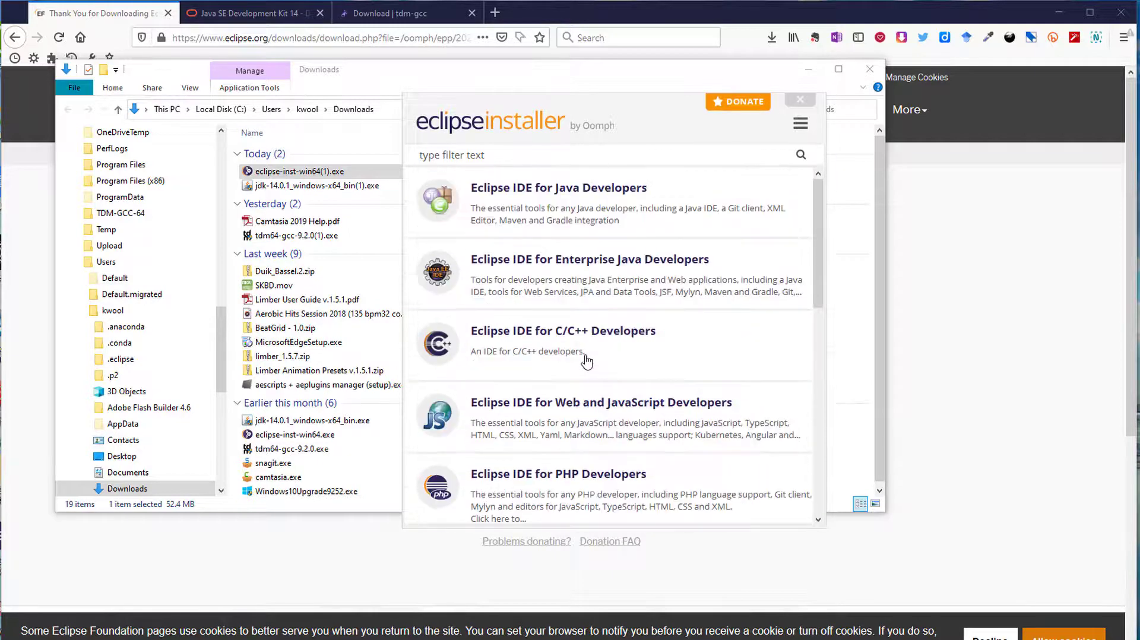
click(542, 344)
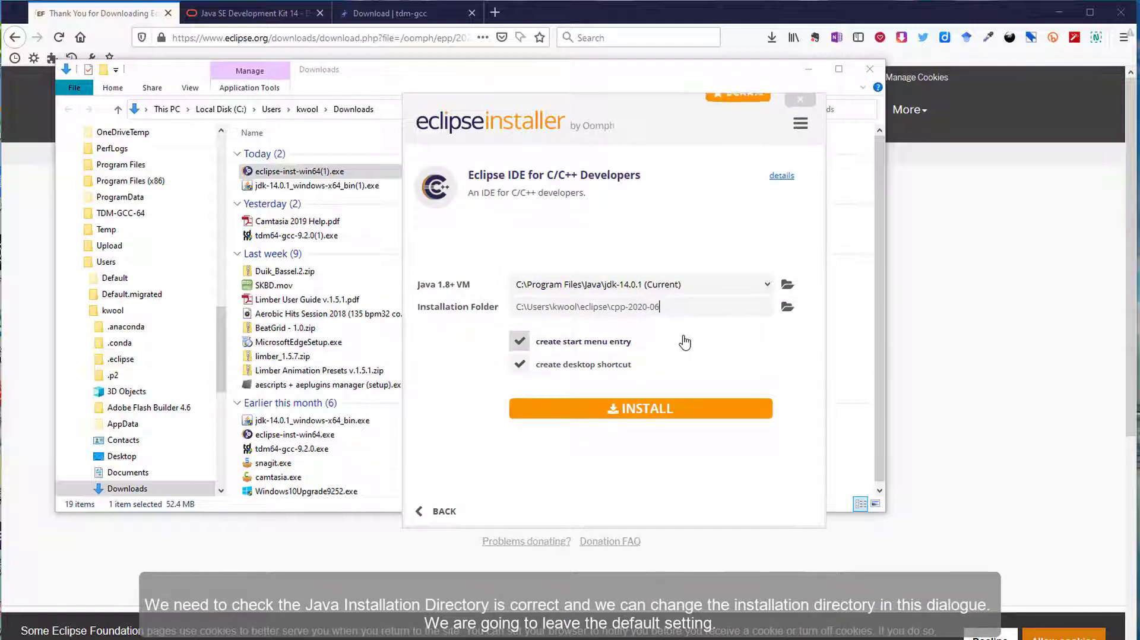
- Check the available Java VMs, keep C:\Program Files\Java\jdk-14.0.1, and start the installation with the default folder and shortcuts
click(692, 284)
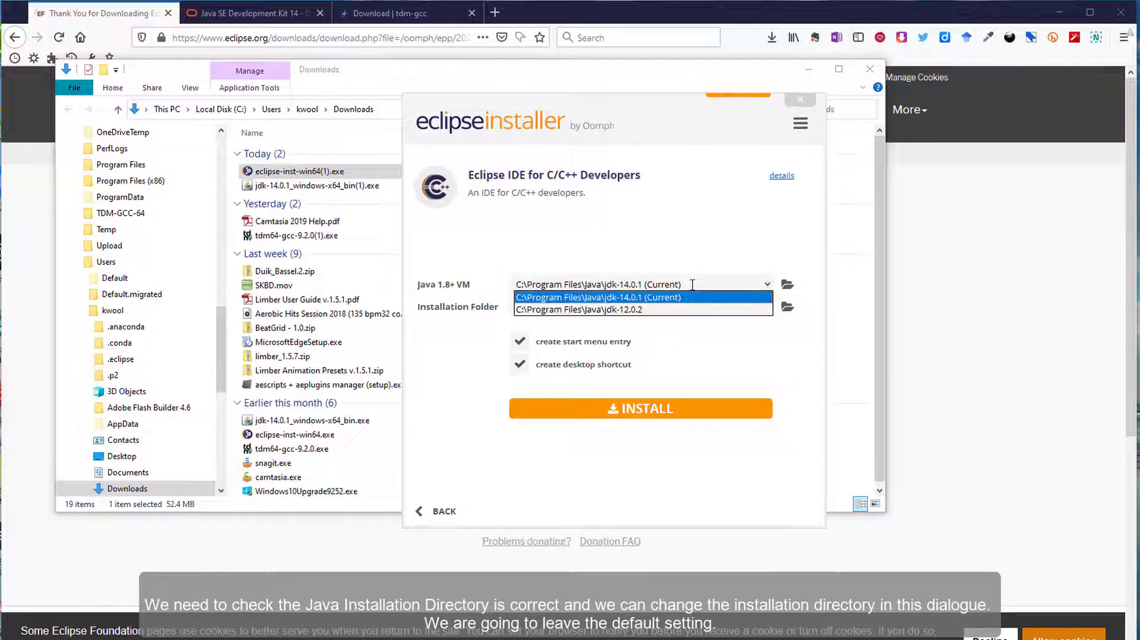
click(582, 266)
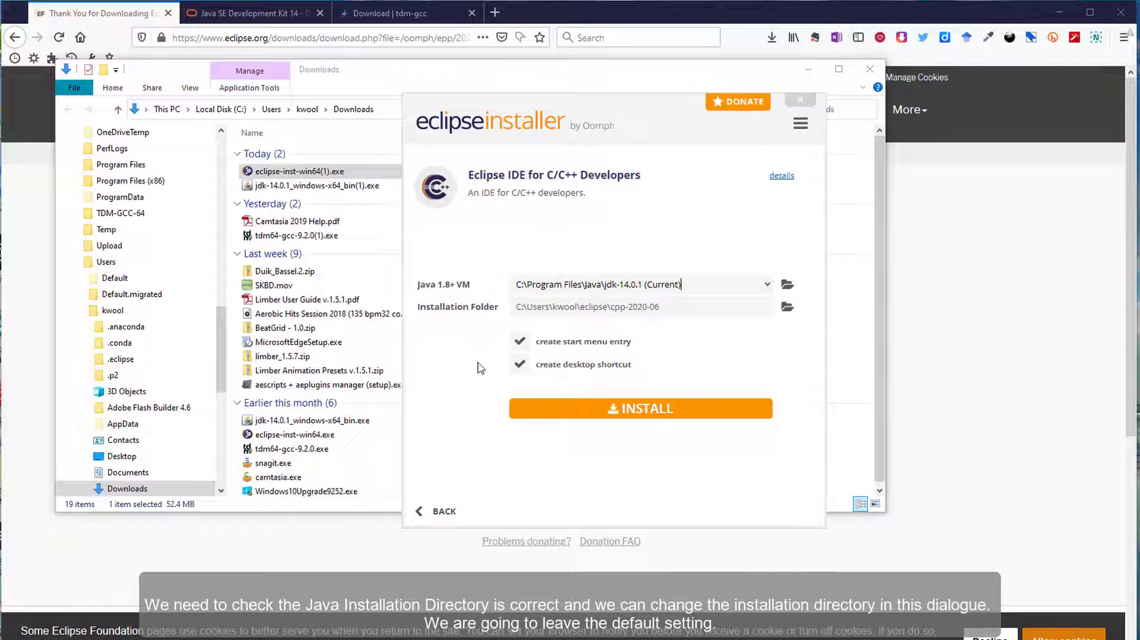
click(666, 409)
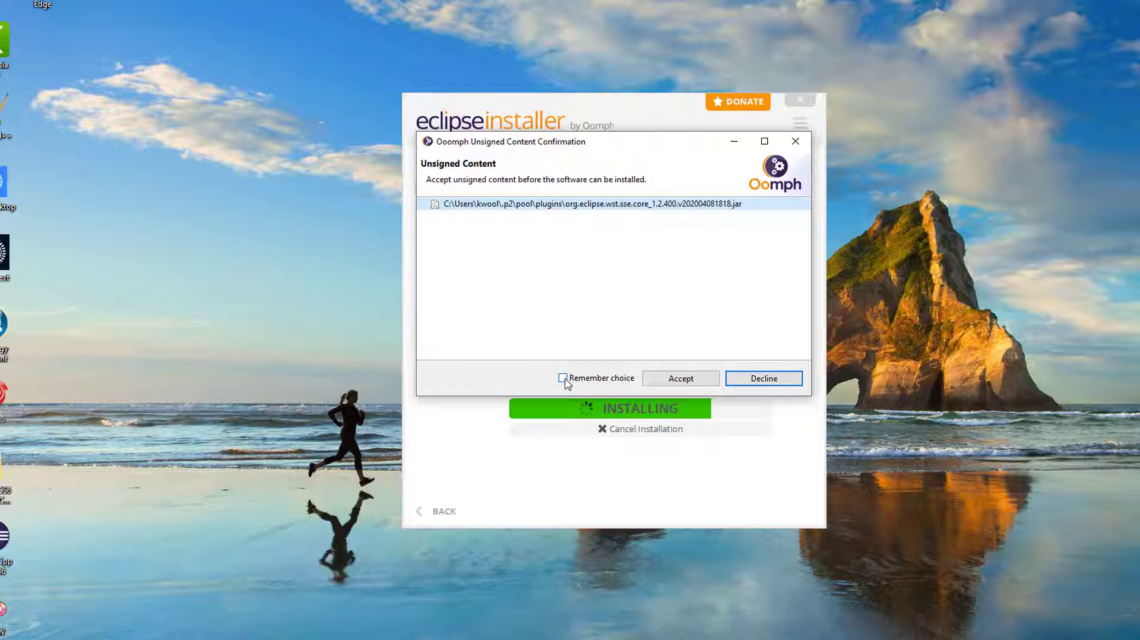
- Accept the unsigned content and remember that choice, and trust the Eclipse.org Foundation certificate with the remember and always-accept options enabled
click(562, 378)
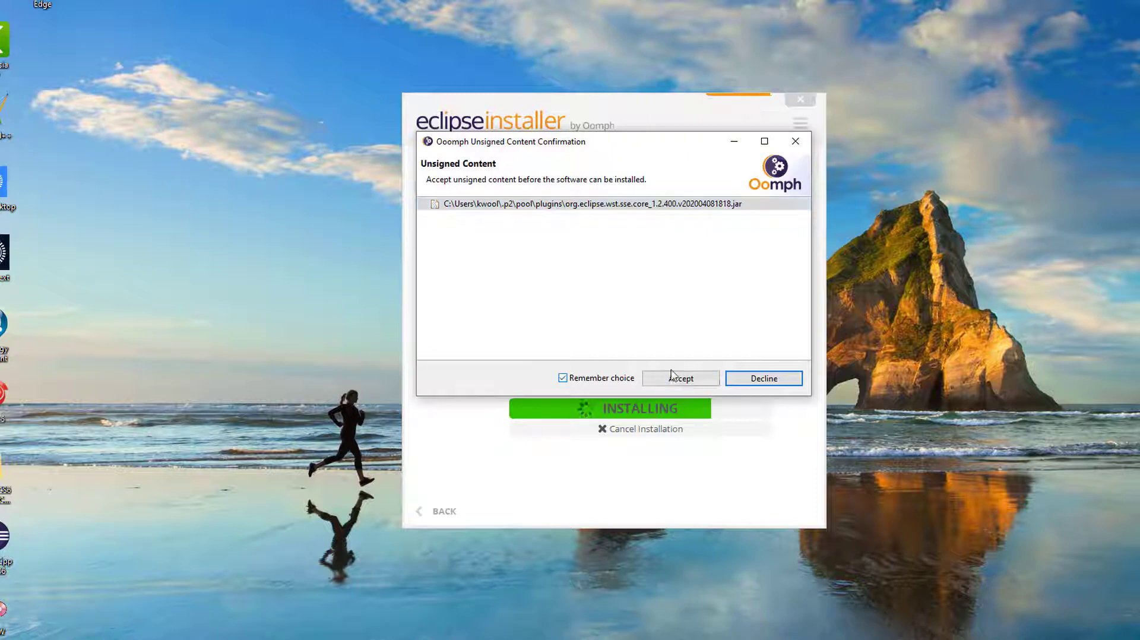
click(676, 379)
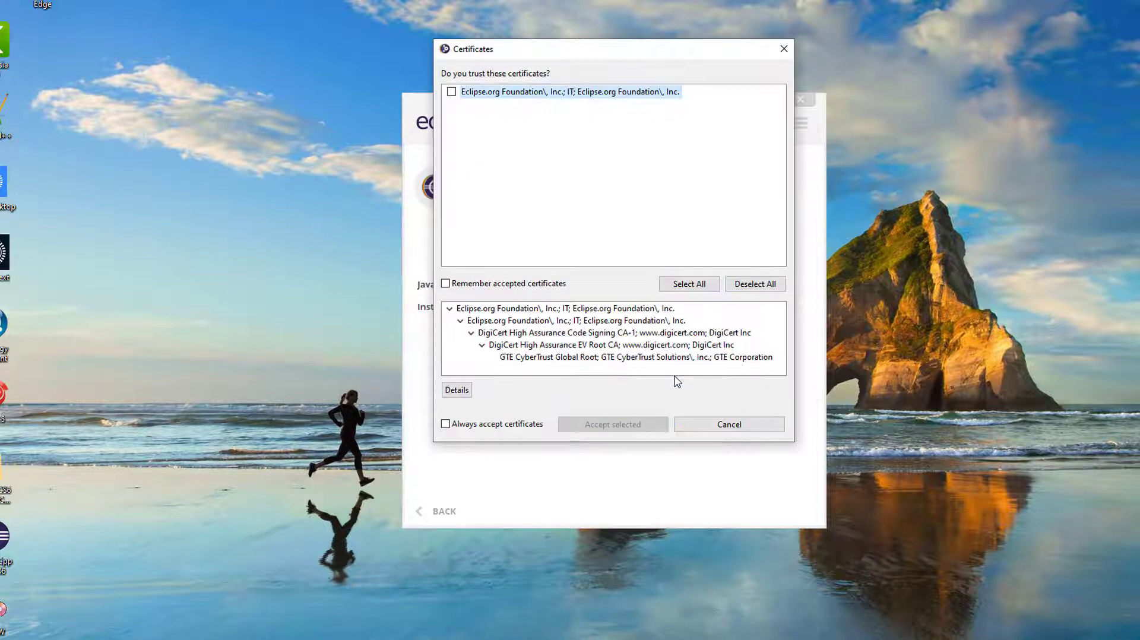
click(451, 92)
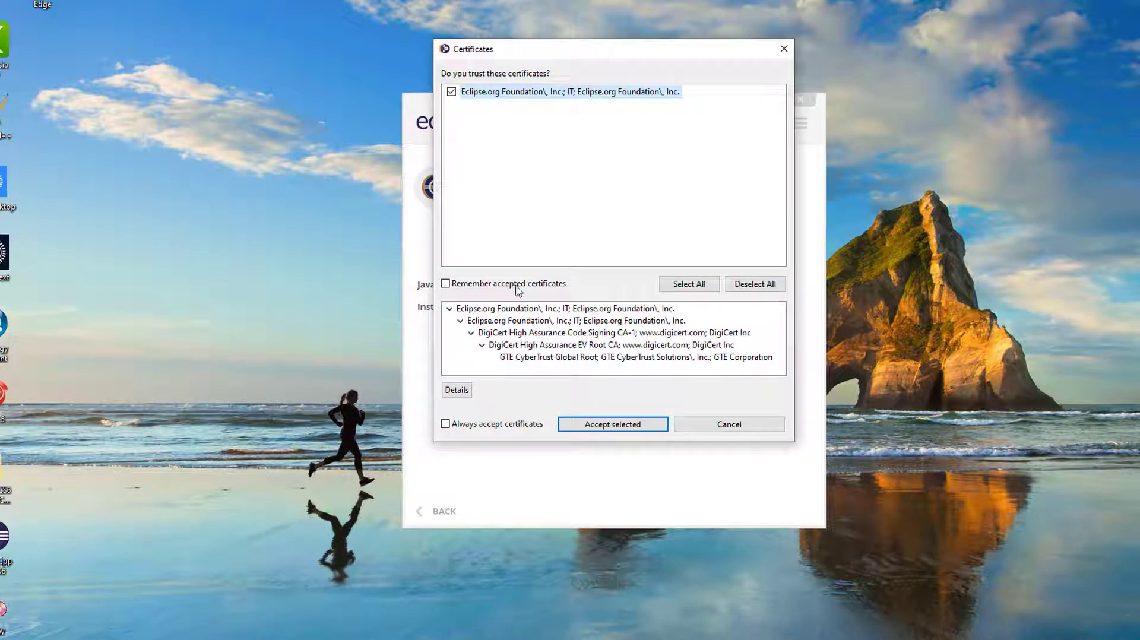
click(445, 284)
click(446, 423)
click(633, 428)
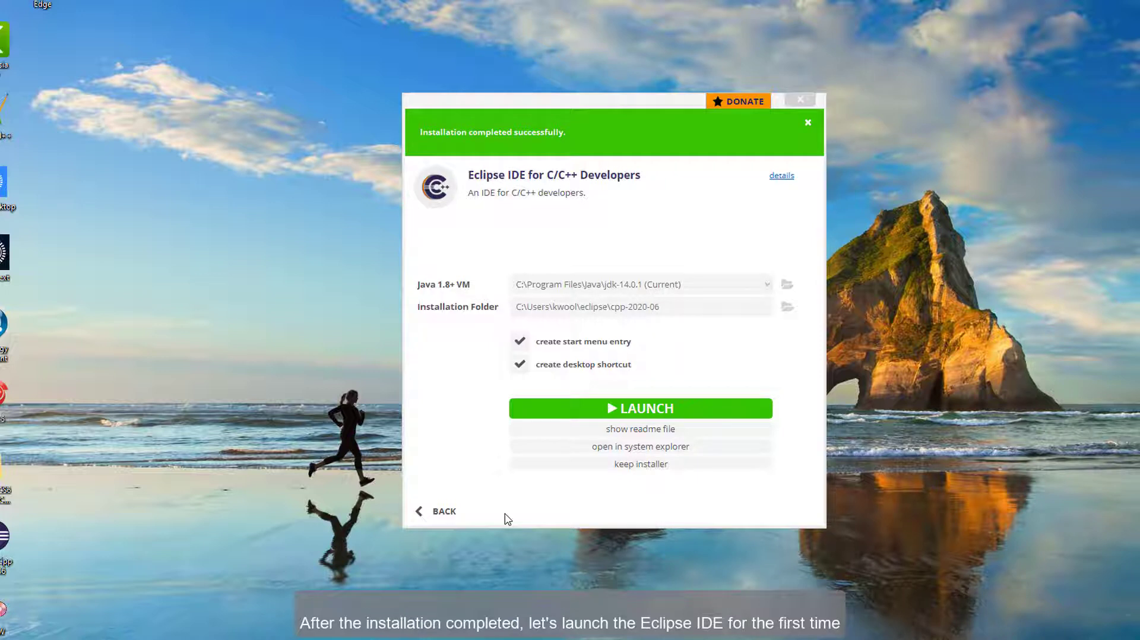
- Launch the installed Eclipse IDE for C/C++ Developers using the default eclipse-workspace directory
click(738, 414)
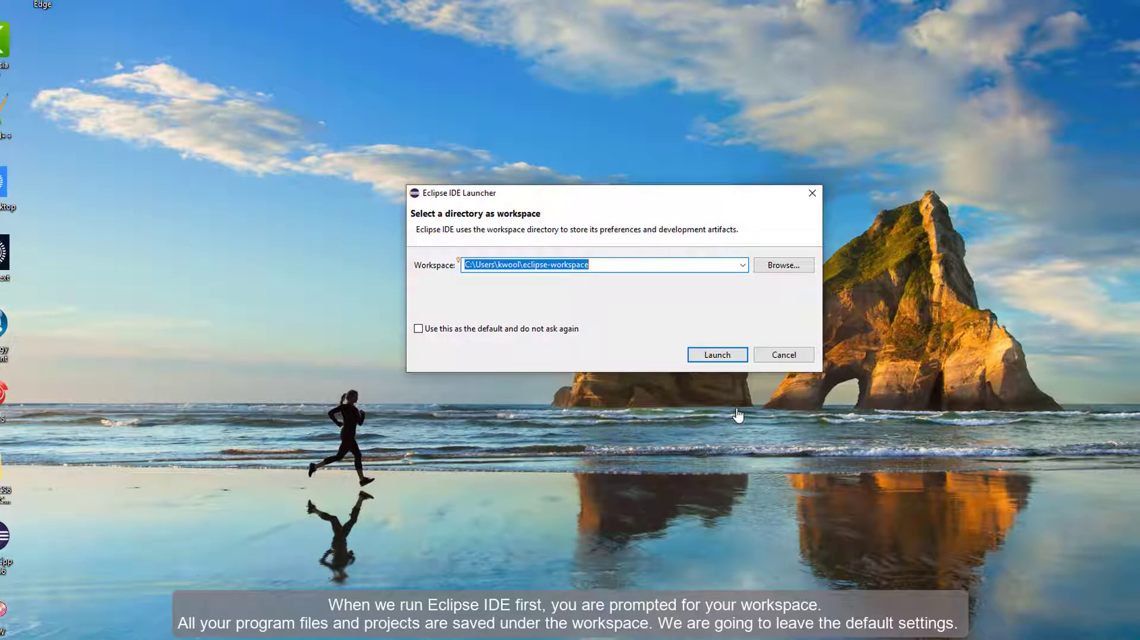
click(709, 356)
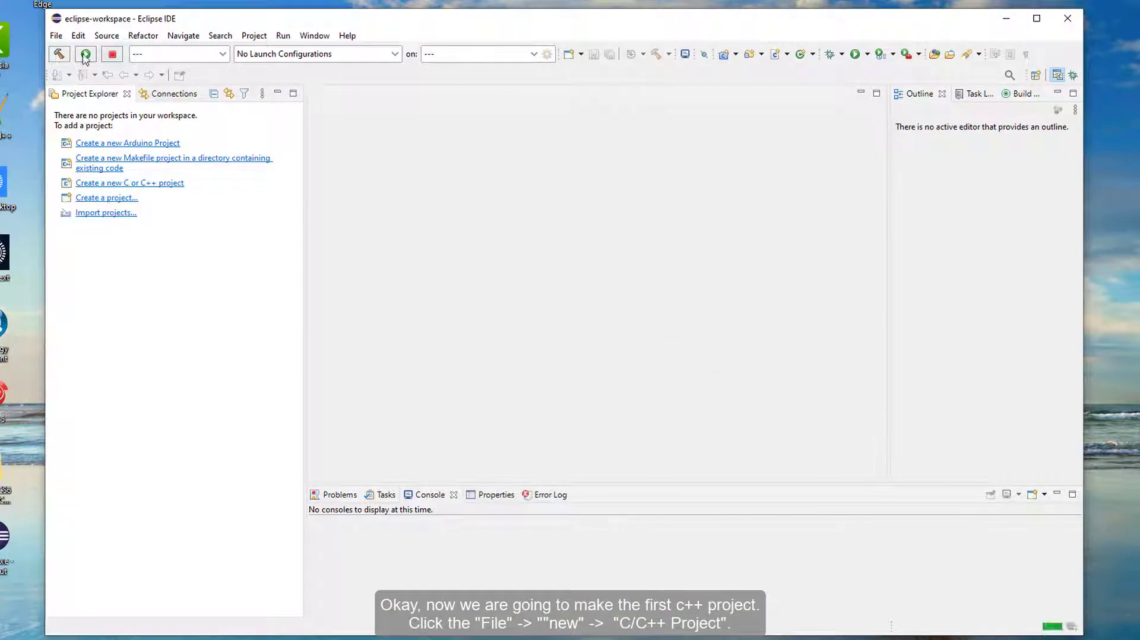
- Start a new C/C++ project based on the C++ Managed Build template
click(56, 35)
click(56, 36)
mouse_move(66, 53)
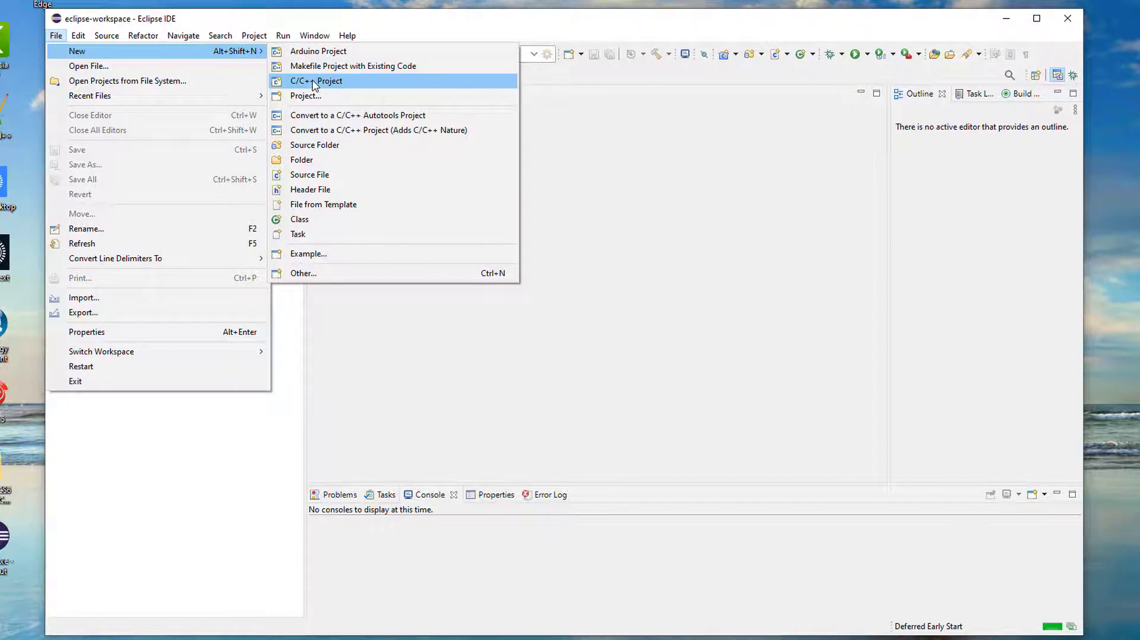
click(315, 82)
click(537, 305)
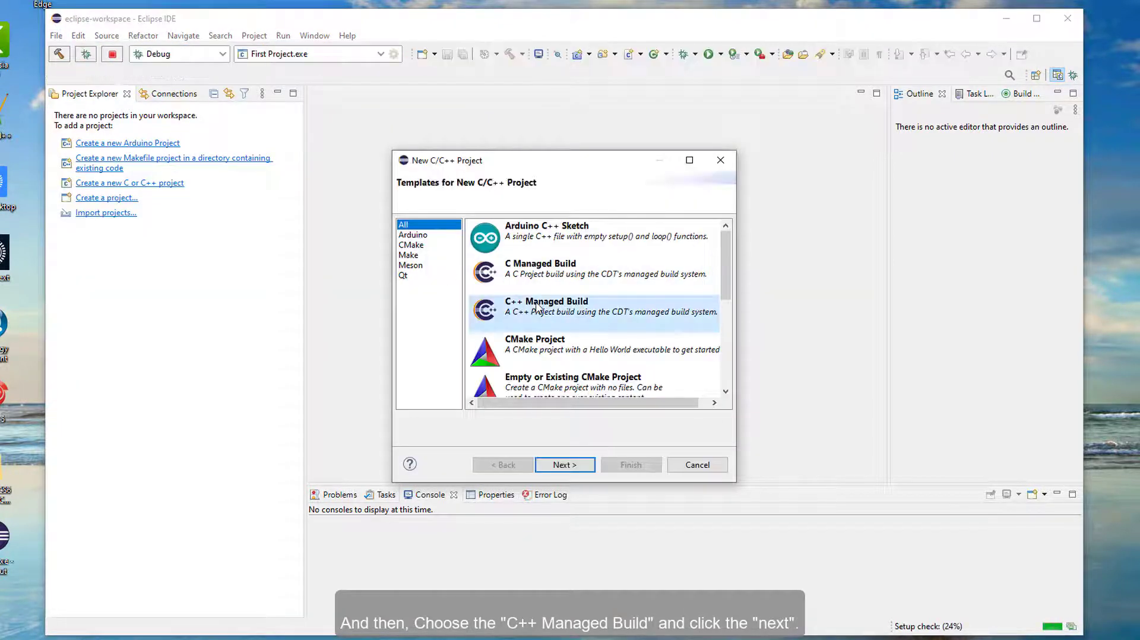
click(564, 464)
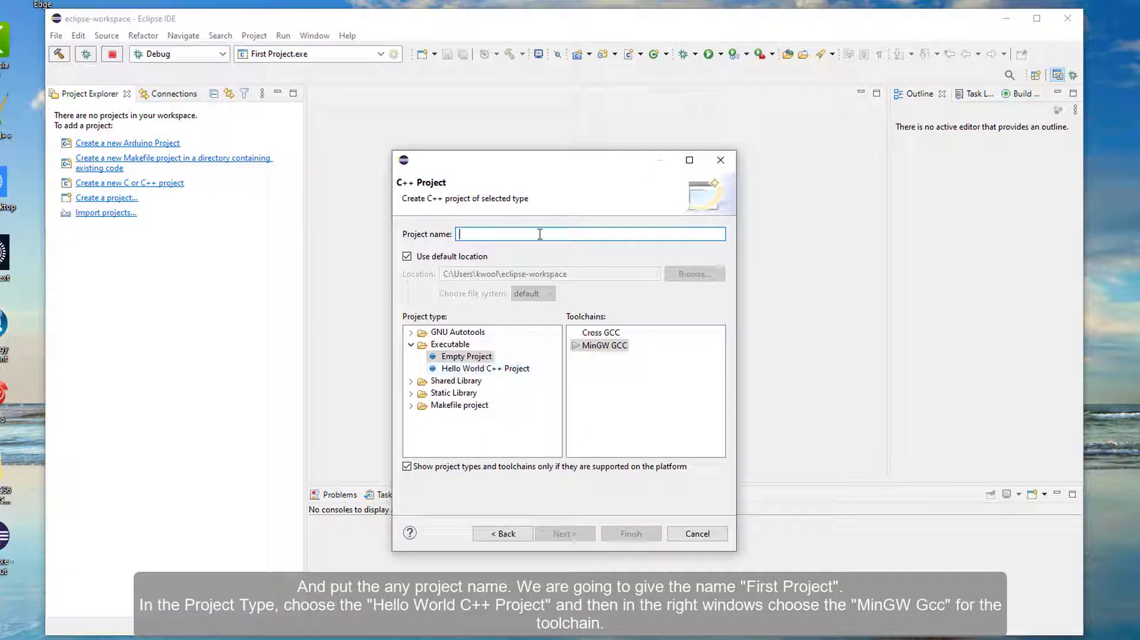
- Create the project as First Project, using the Hello World C++ Project type and the MinGW GCC toolchain
text(First Pro)
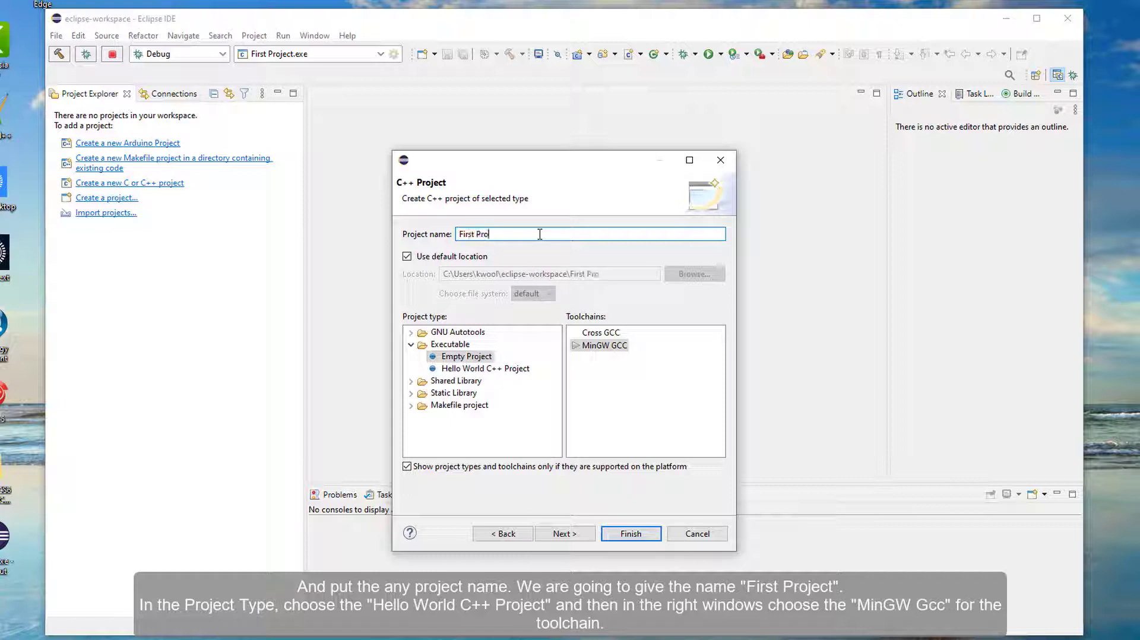
text(ject)
click(503, 368)
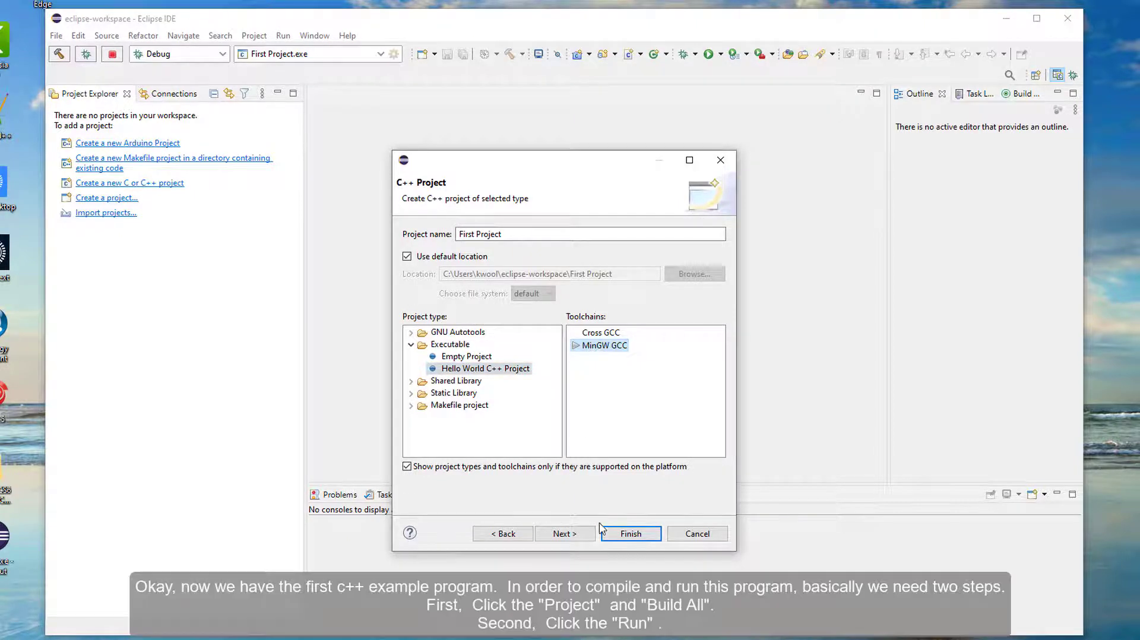
click(565, 533)
click(630, 533)
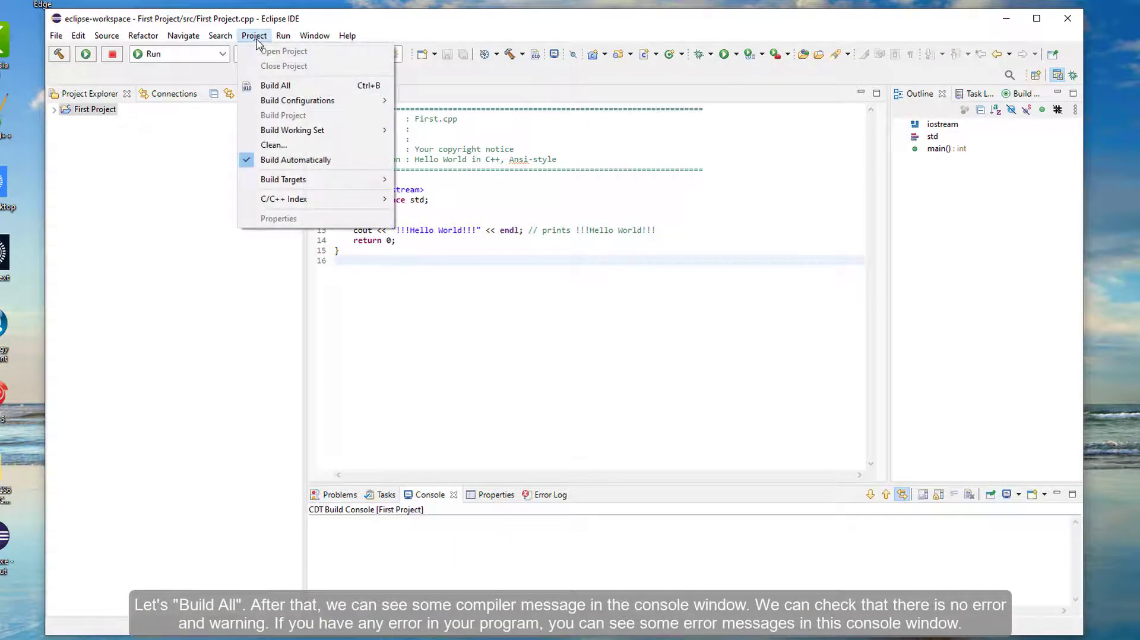
- Clean all projects and build all of them to compile First Project
click(254, 36)
click(283, 146)
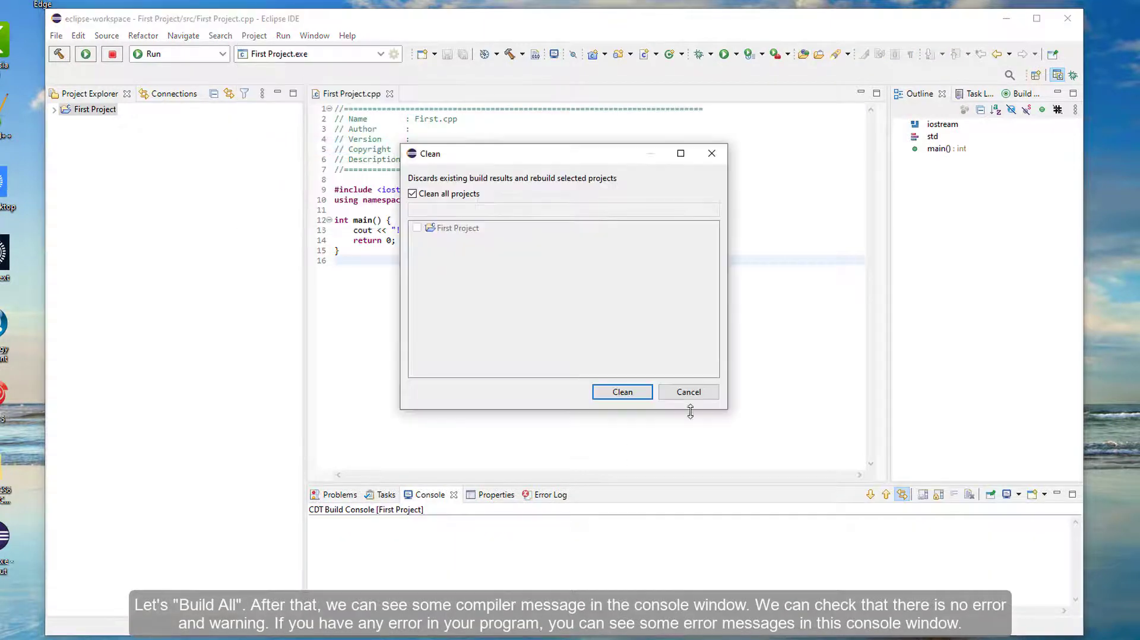
click(631, 393)
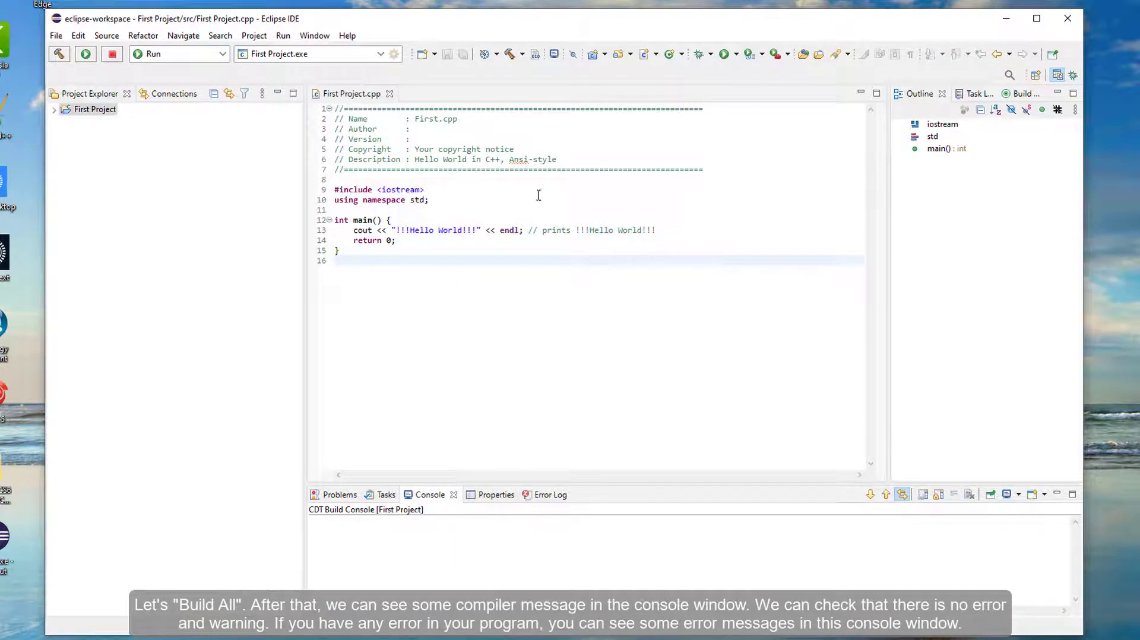
click(254, 35)
click(303, 86)
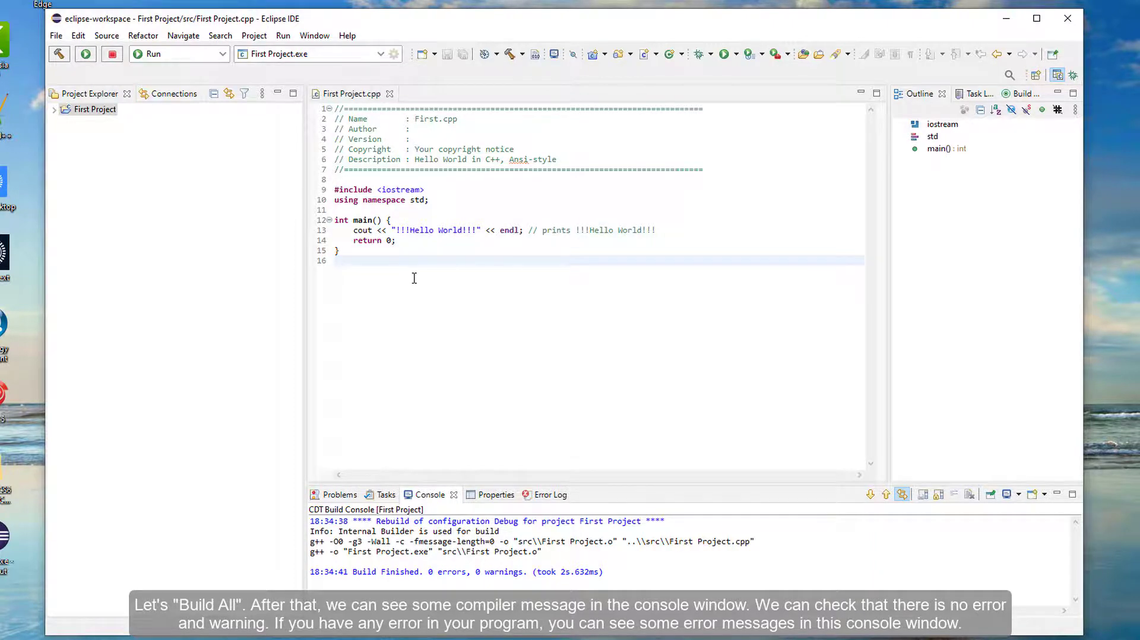
- Run the compiled First Project program to show its output in the console
click(283, 35)
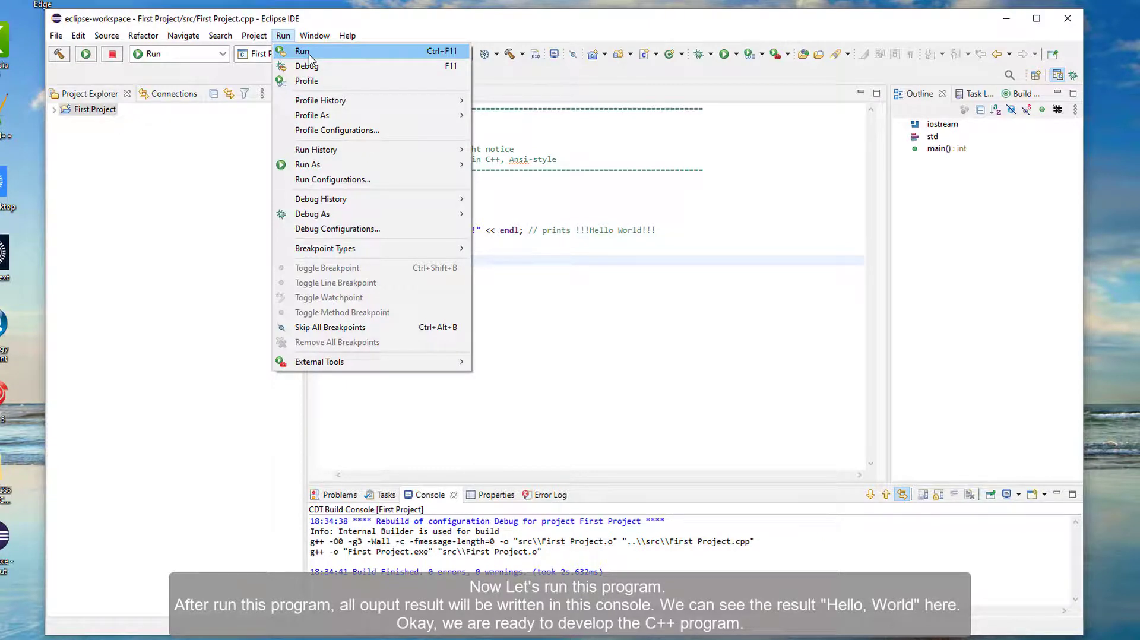
click(301, 51)
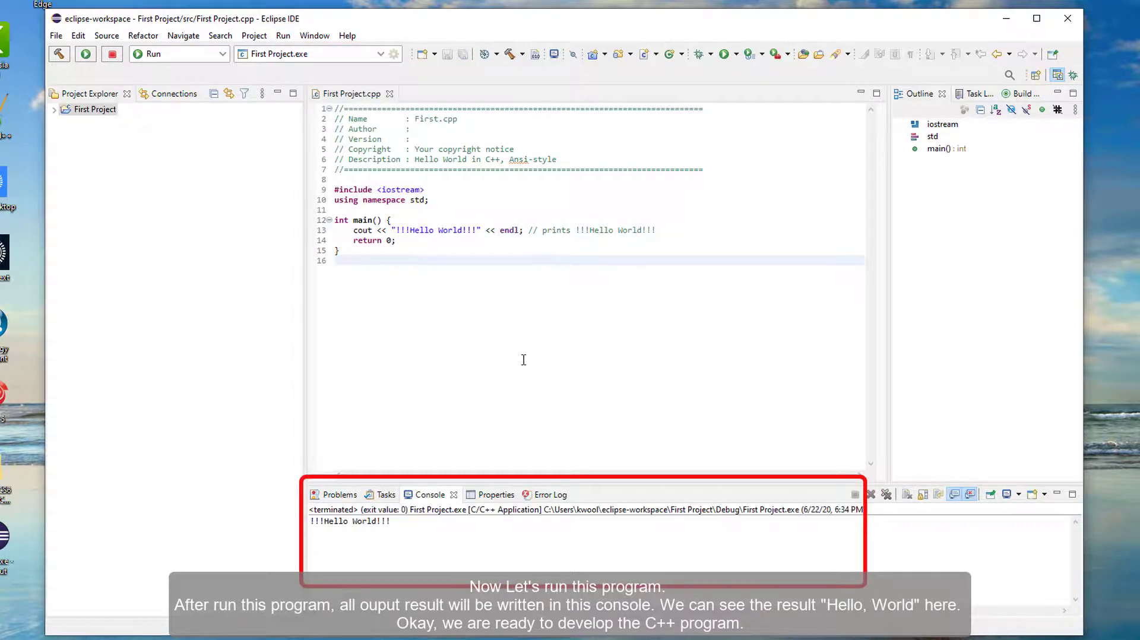